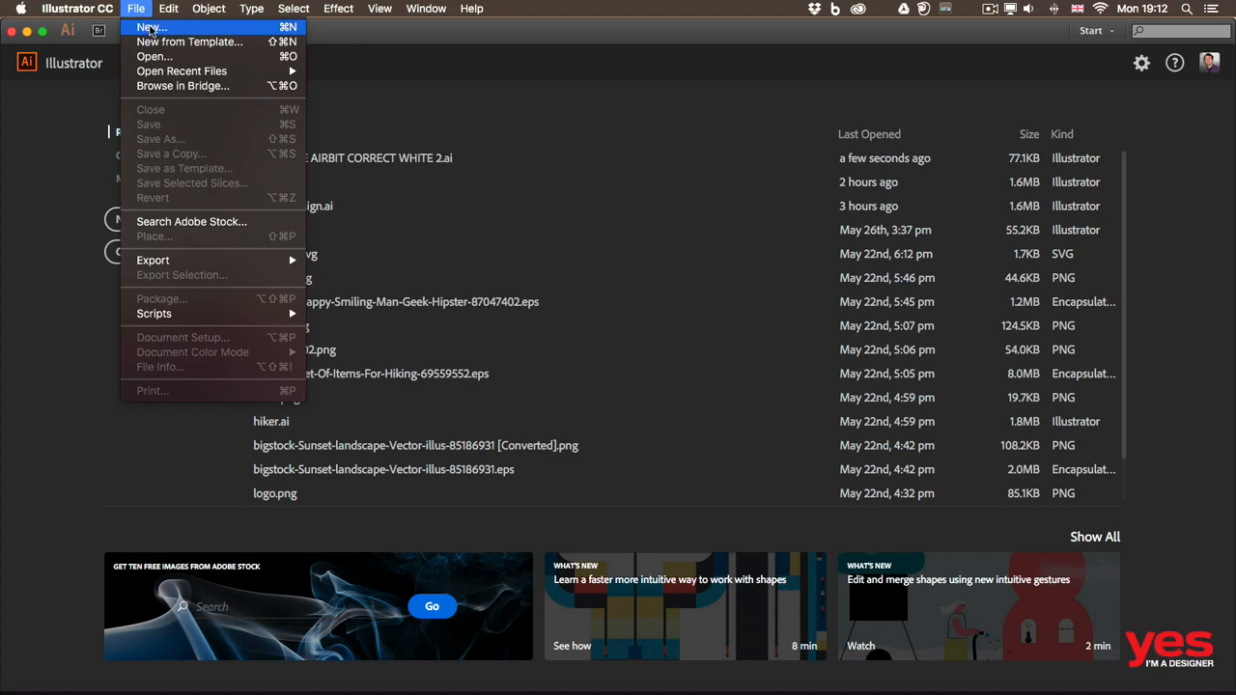
# Create a new document with the Print profile, A4 size and landscape orientation, and fit the artboard in the window.
pyautogui.click(151, 29)
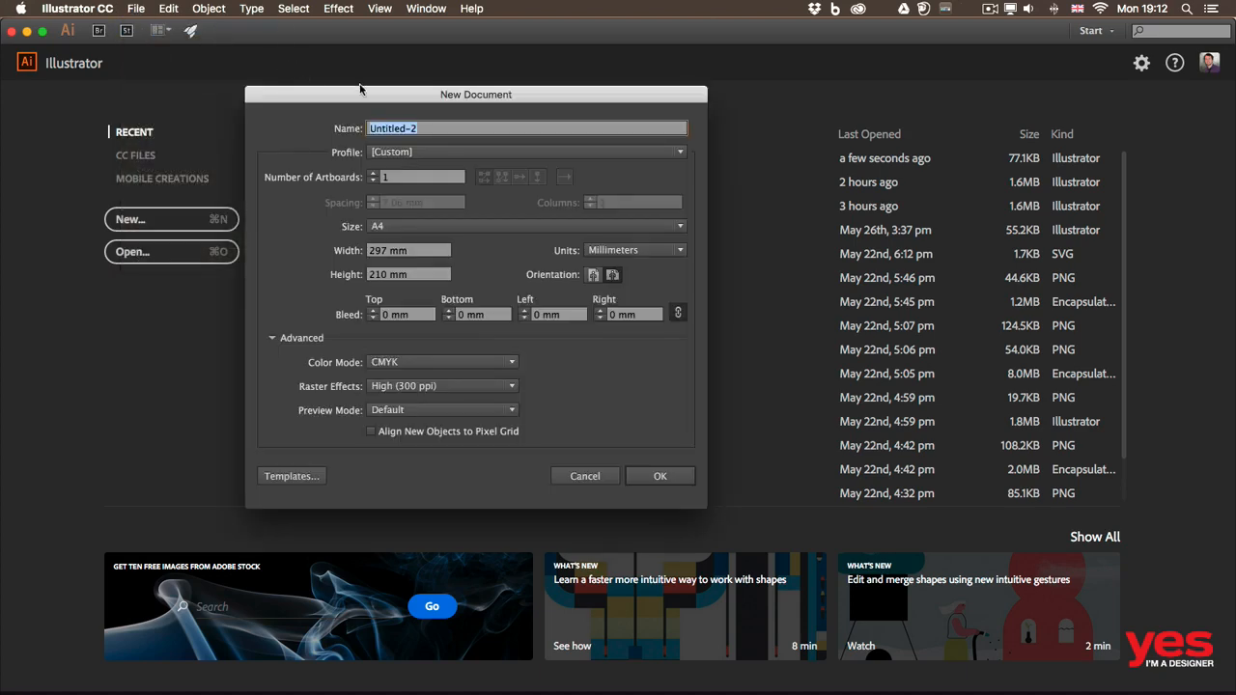
pyautogui.moveTo(377, 100); pyautogui.dragTo(424, 99)
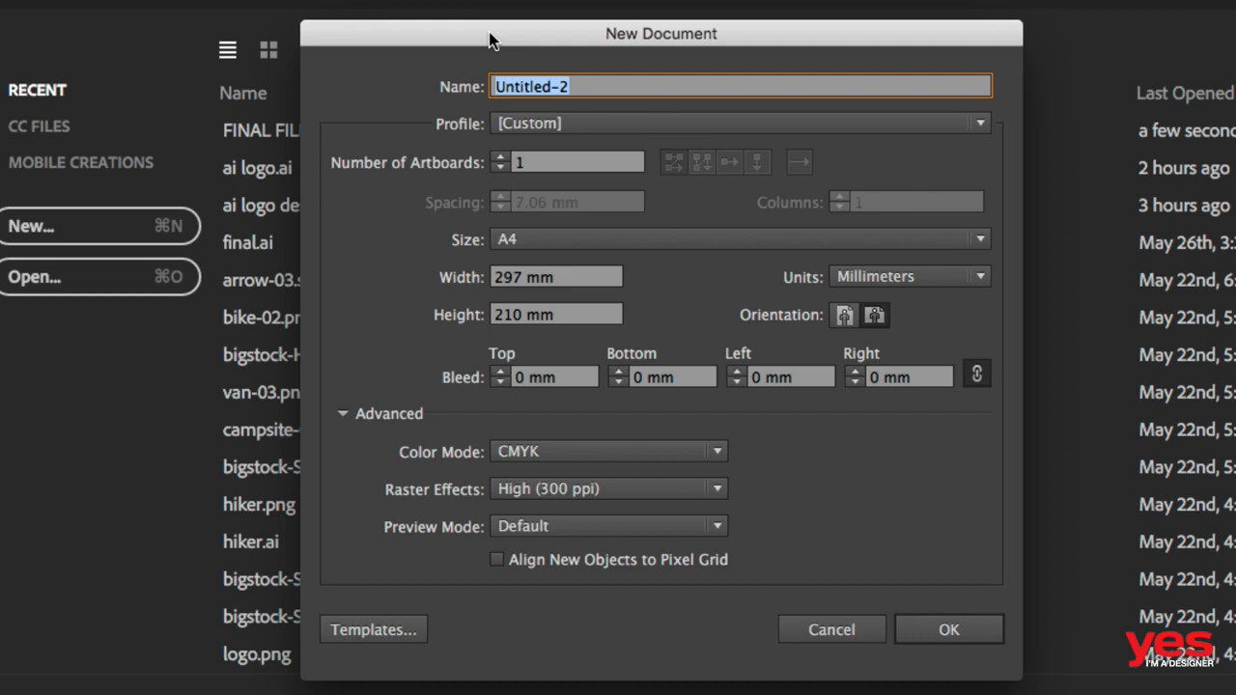
pyautogui.click(543, 125)
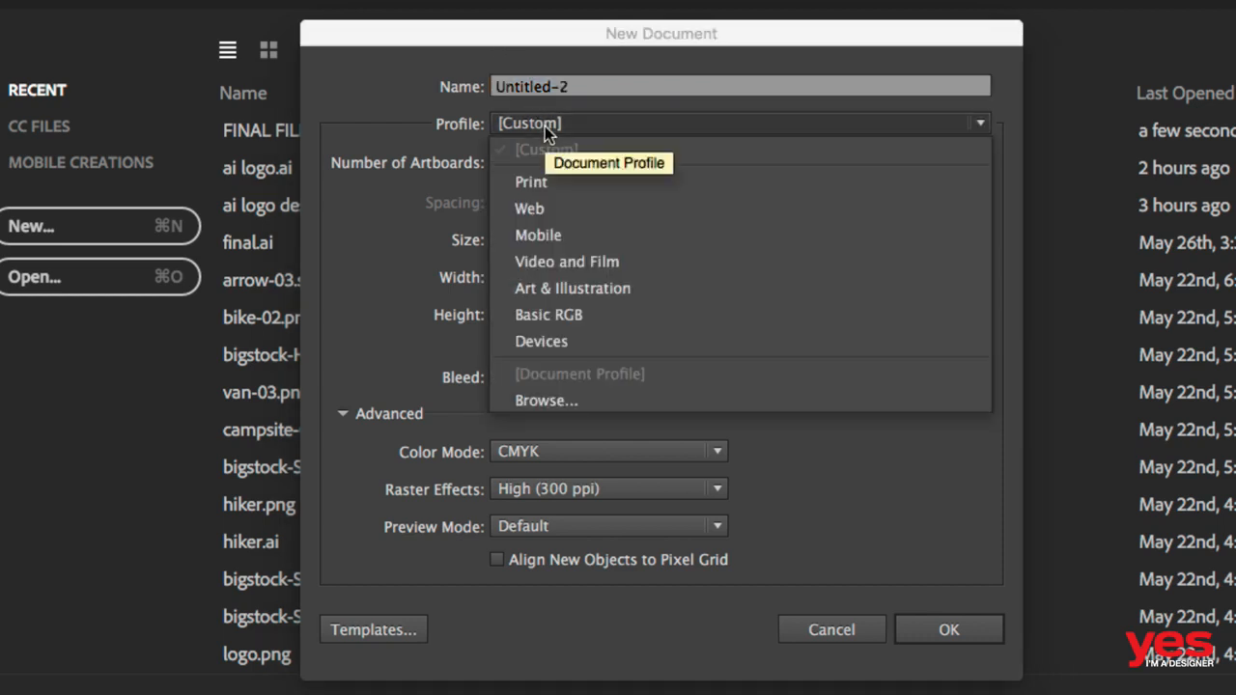
pyautogui.click(564, 183)
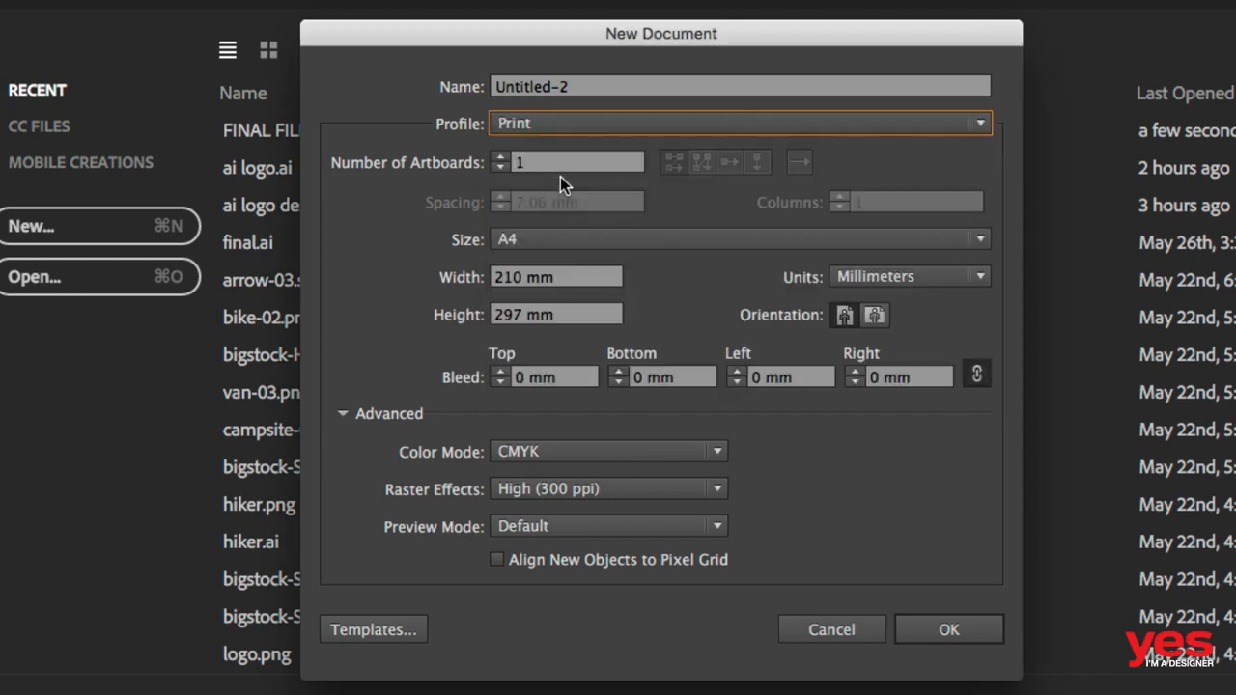
pyautogui.click(549, 241)
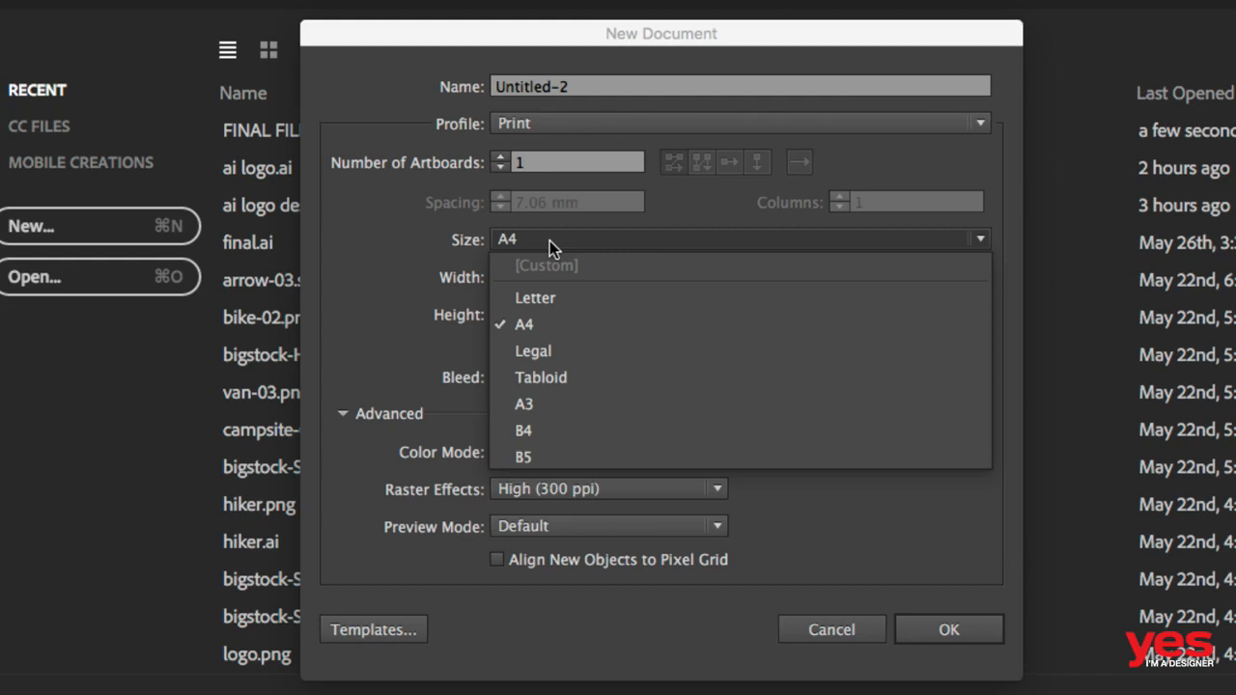
pyautogui.click(549, 241)
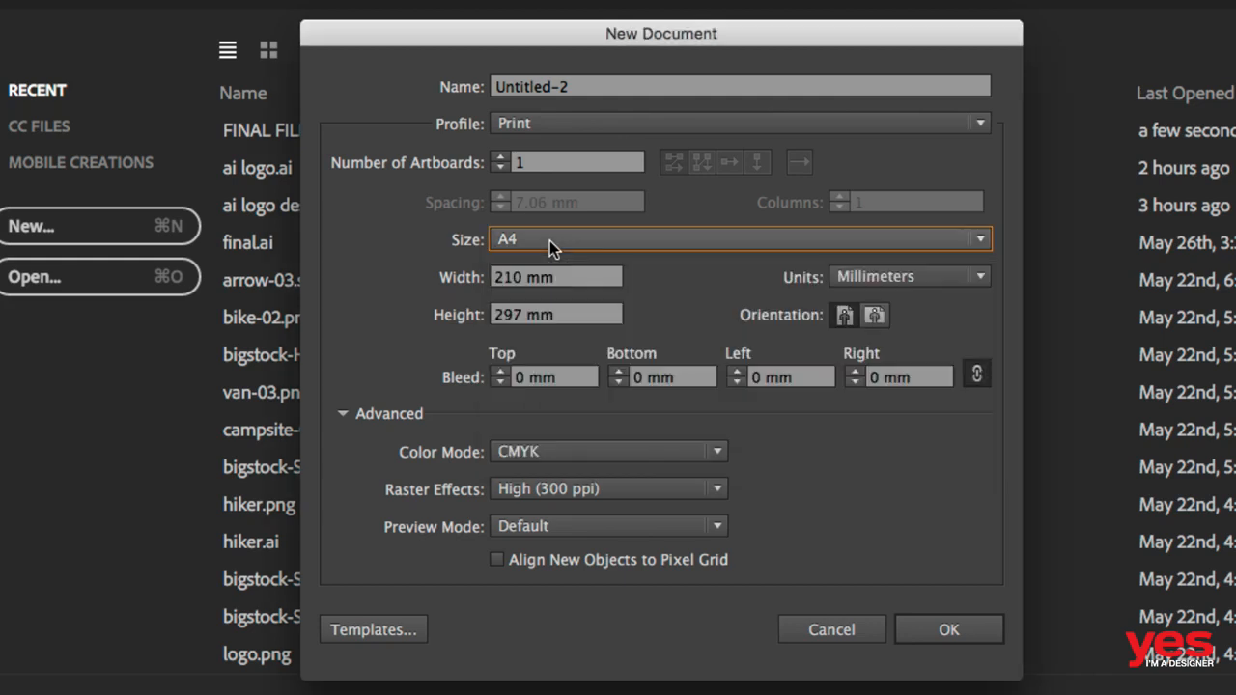
pyautogui.click(875, 316)
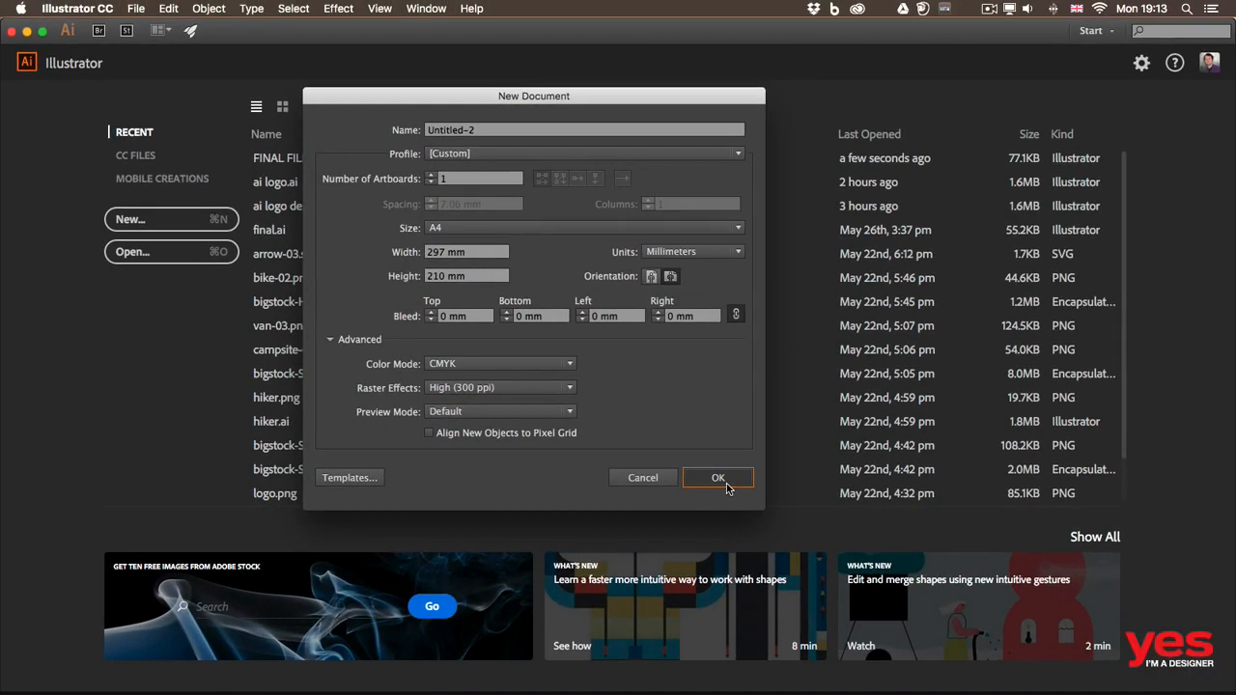
pyautogui.click(719, 478)
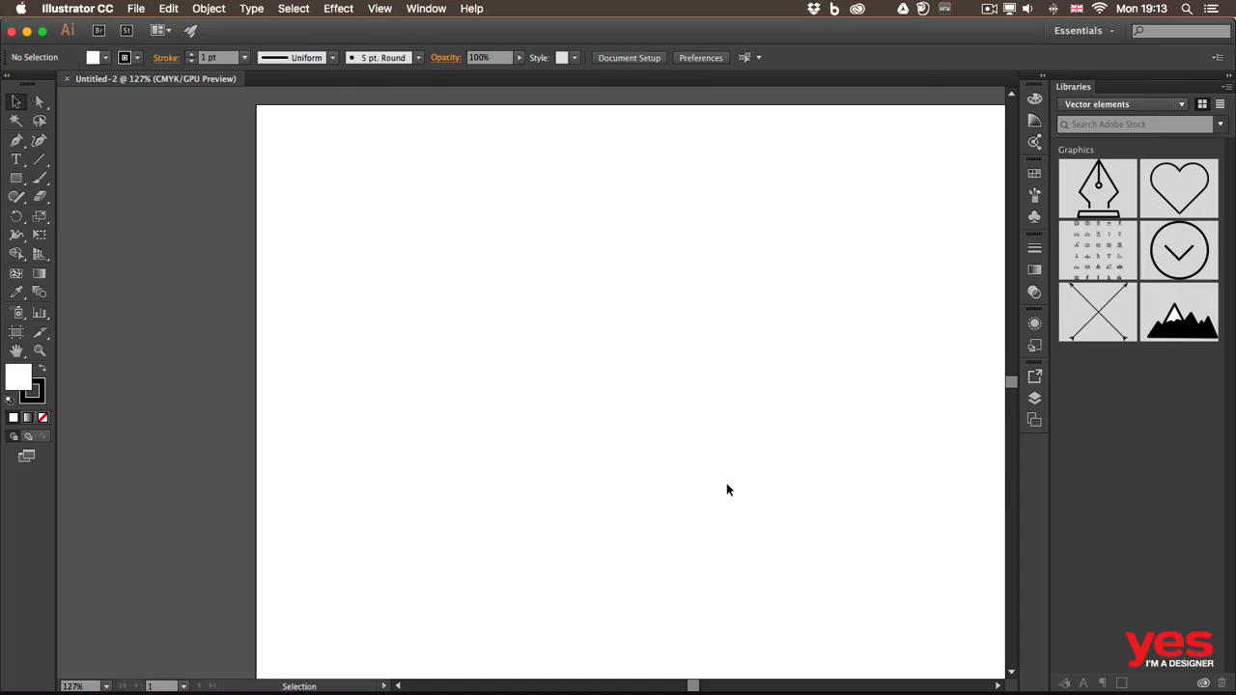
pyautogui.press('super+0')
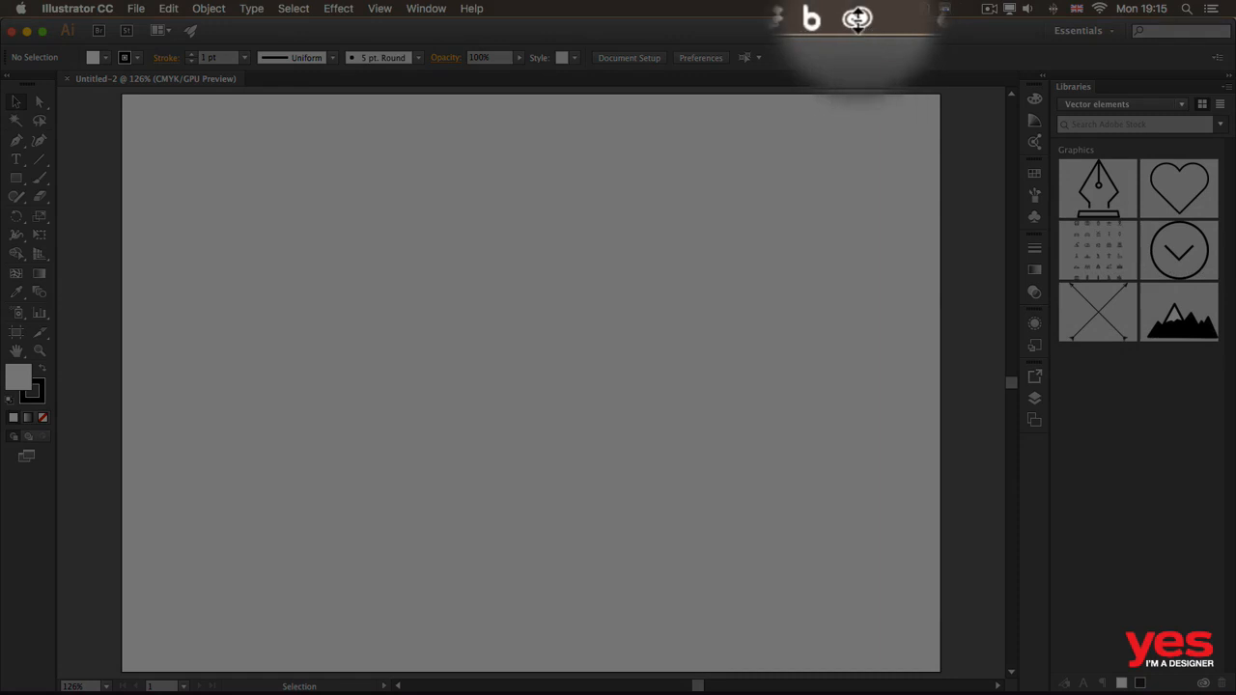
# Switch to Creative Cloud, browse the market's pen assets and add the round purple Pen icon to the Vector elements library.
pyautogui.click(856, 20)
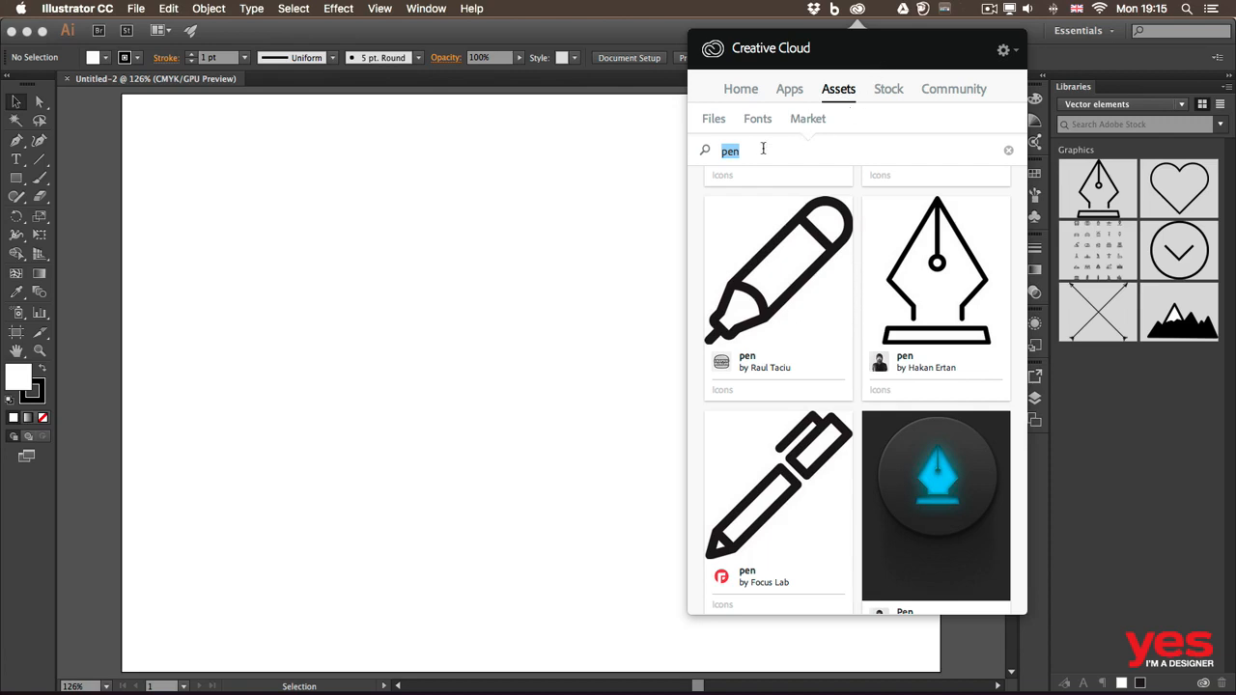
pyautogui.scroll(5, 874, 251)
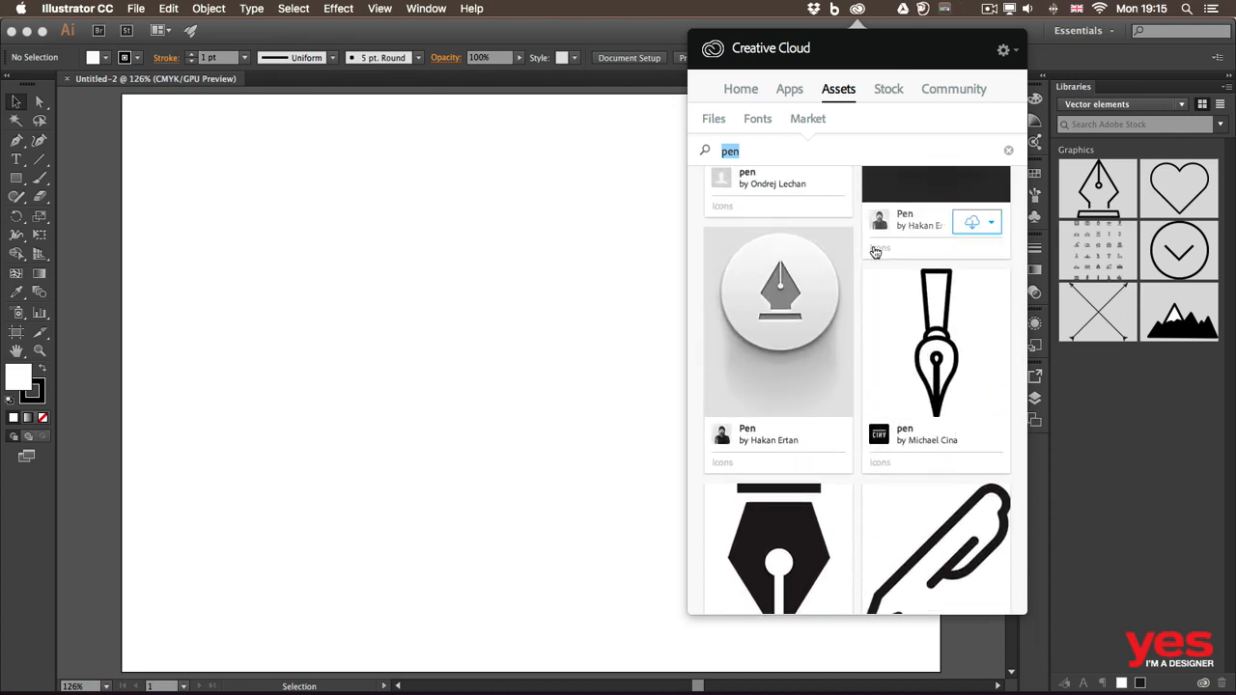
pyautogui.scroll(-5, 875, 252)
pyautogui.scroll(-3, 875, 252)
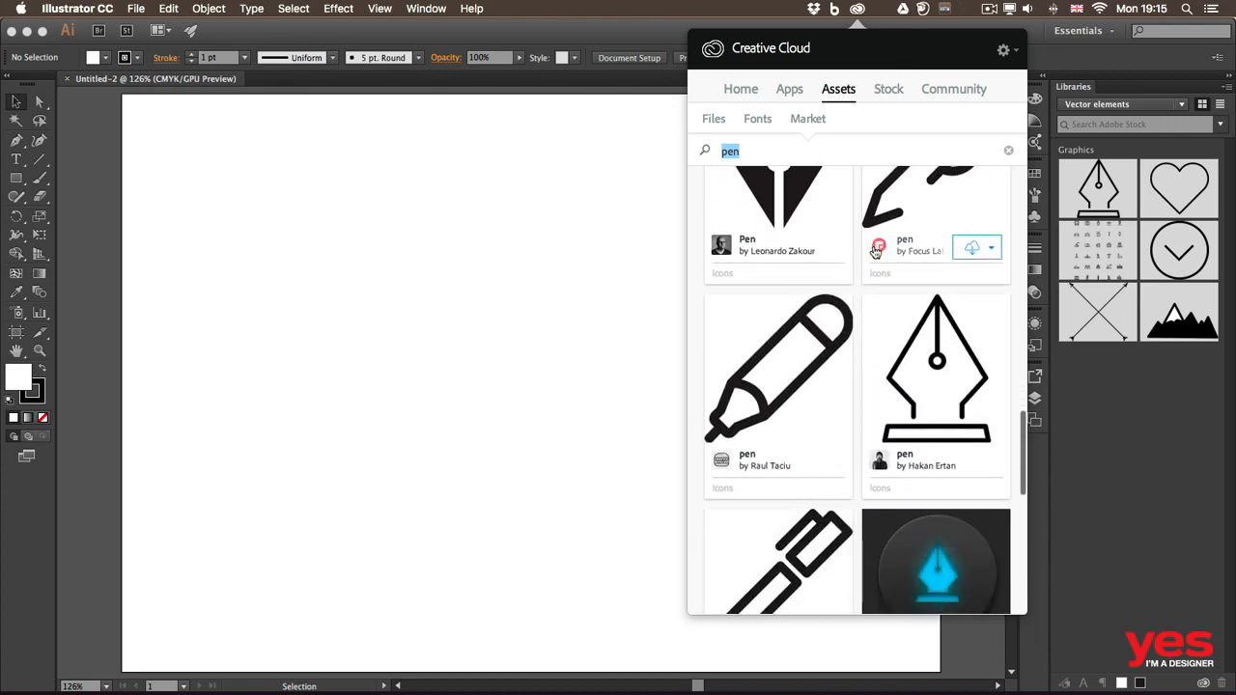
pyautogui.scroll(4, 874, 252)
pyautogui.scroll(-7, 874, 252)
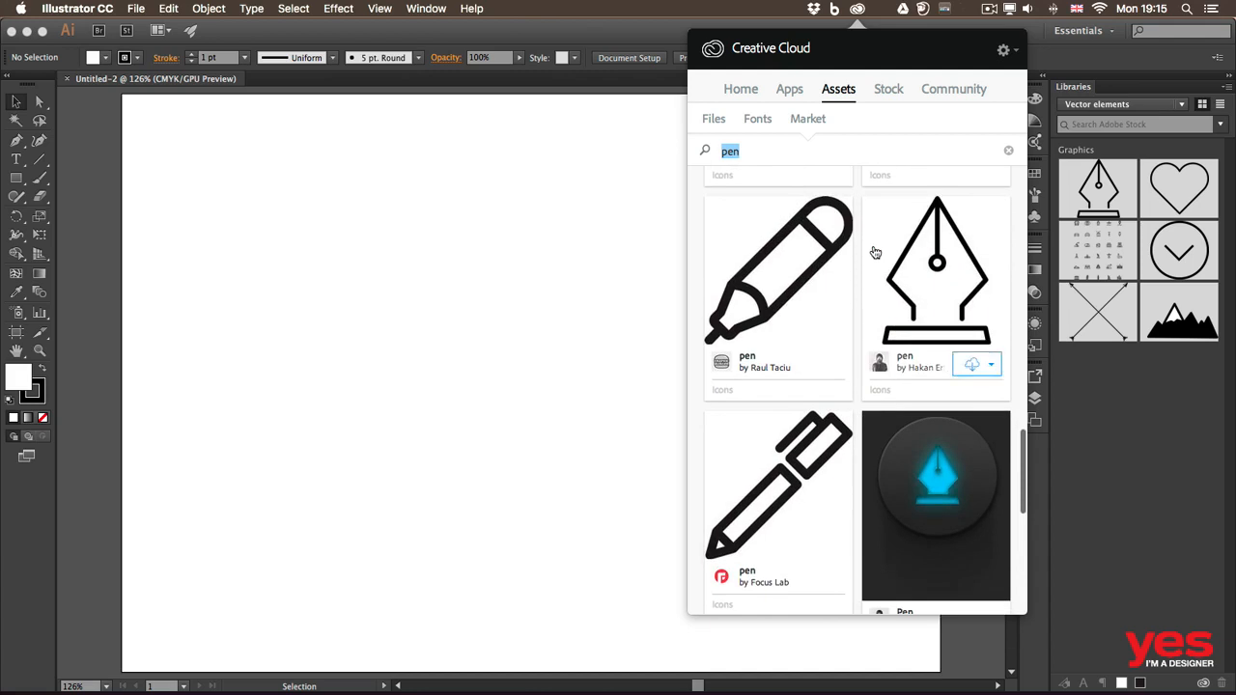
pyautogui.scroll(-8, 875, 252)
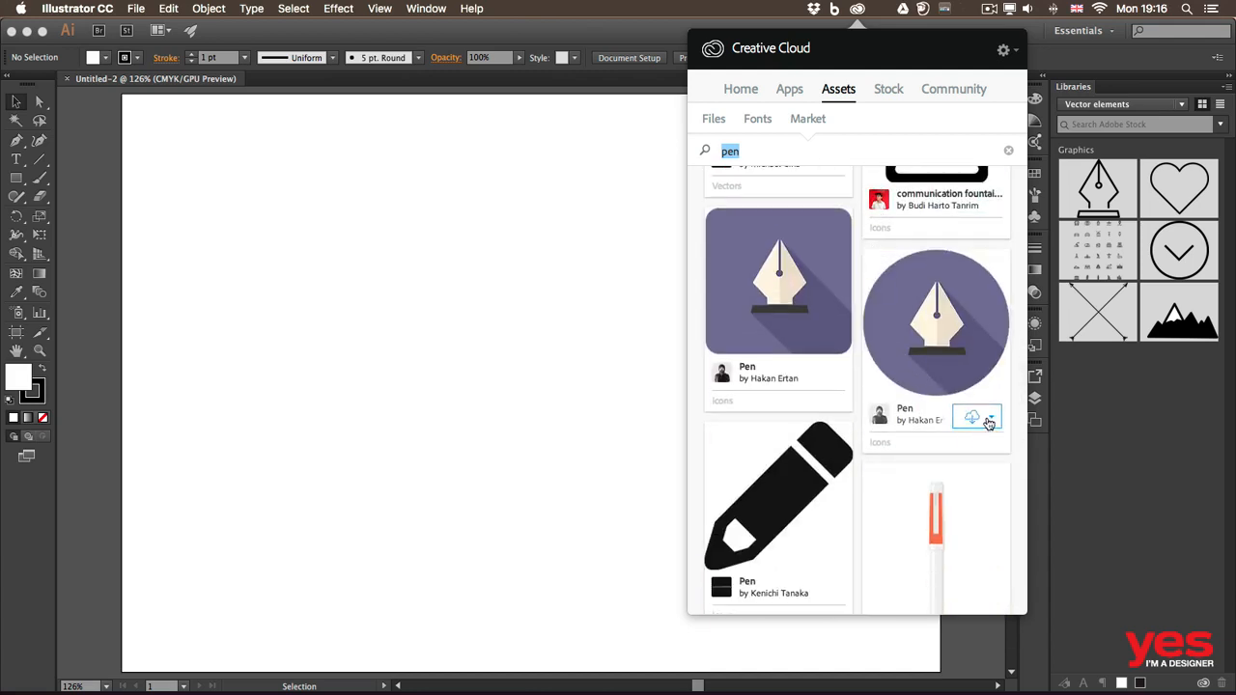
pyautogui.click(988, 419)
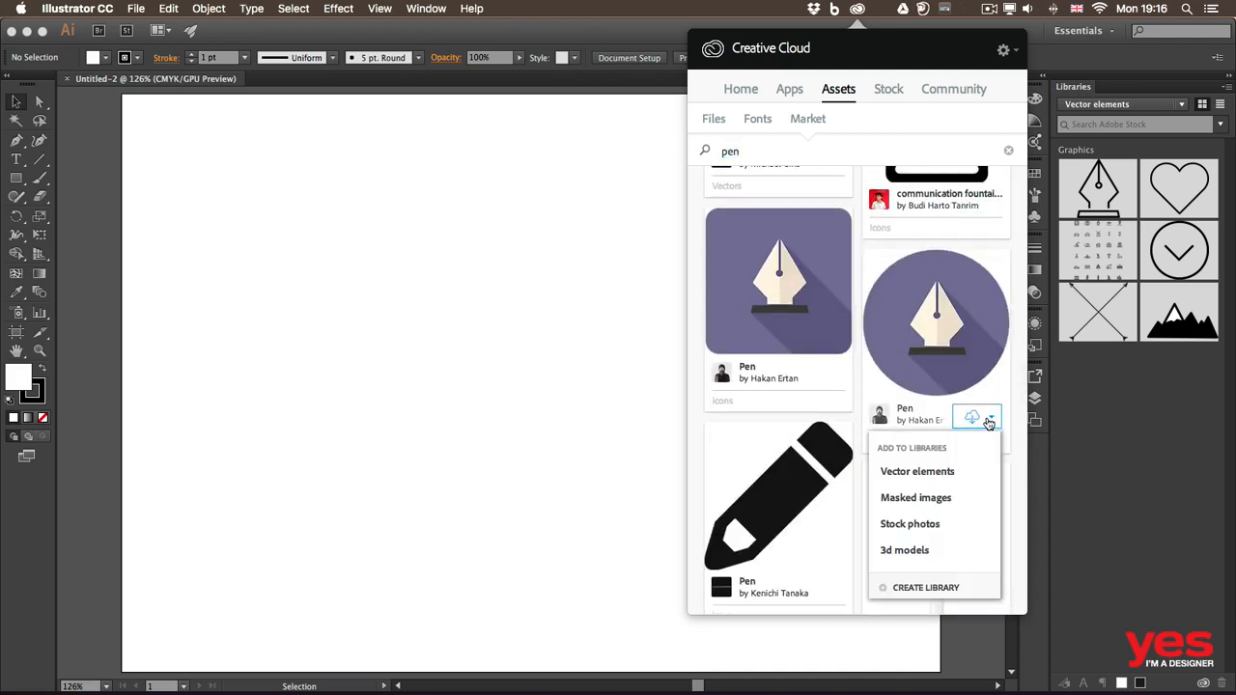
pyautogui.click(933, 474)
pyautogui.click(1157, 403)
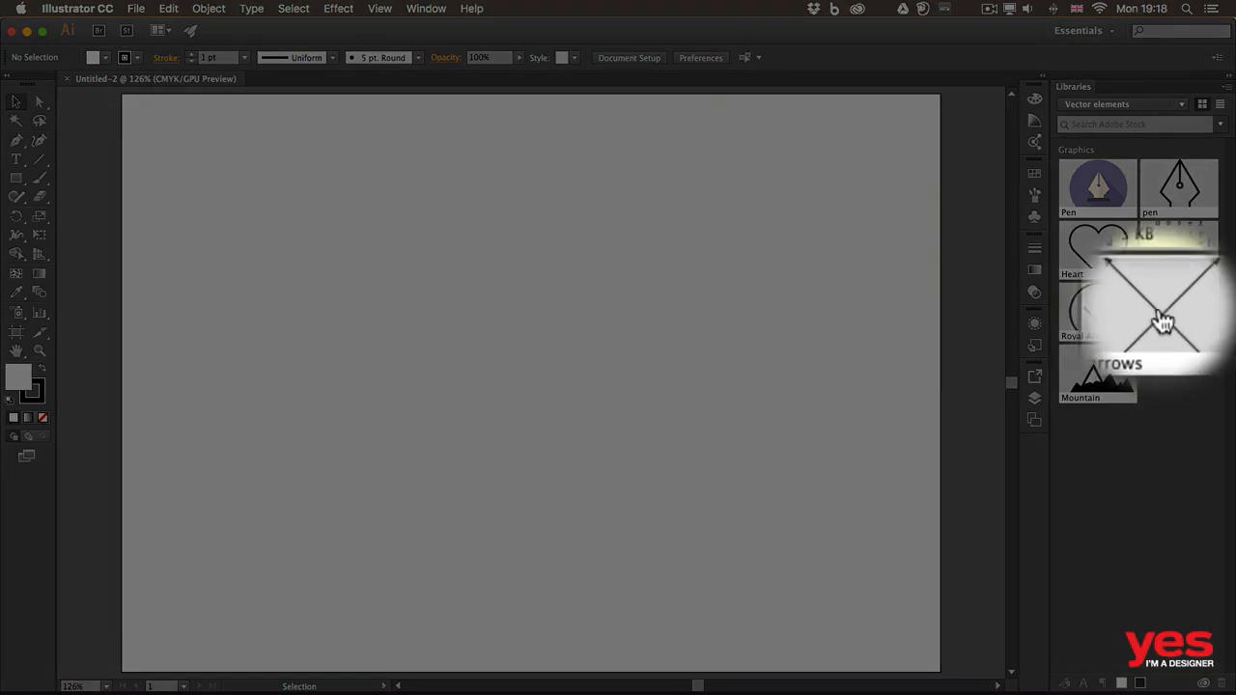
# Place the crossed arrows graphic from the library in the artboard's middle and scale it proportionally to about 112 mm wide.
pyautogui.moveTo(1173, 316); pyautogui.dragTo(522, 362)
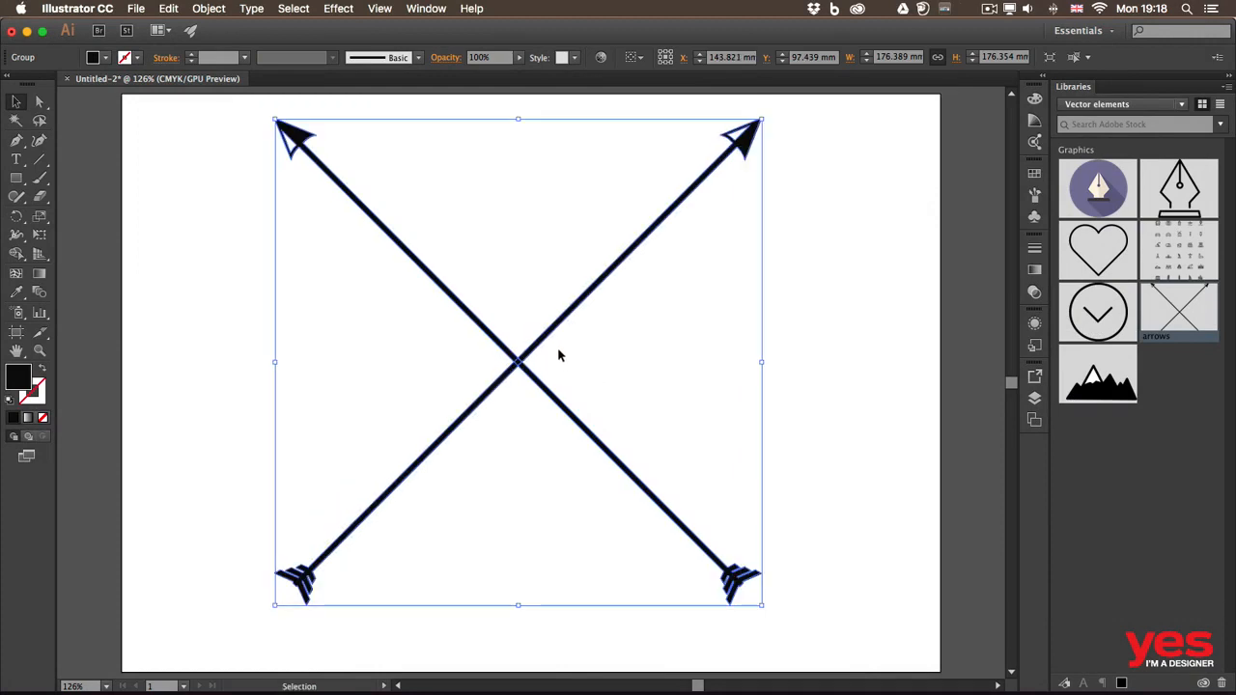
pyautogui.moveTo(762, 120); pyautogui.dragTo(585, 298)
pyautogui.press('shift')
pyautogui.moveTo(540, 344); pyautogui.dragTo(634, 257)
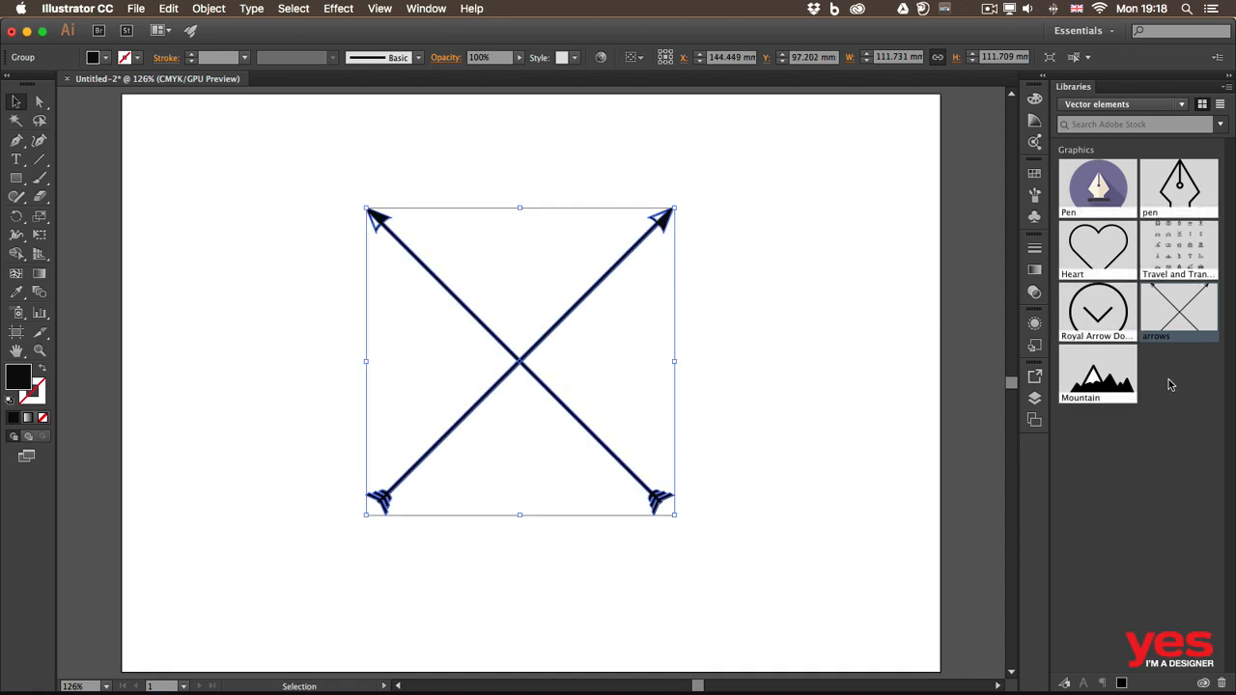
# Place the Heart graphic from the library, shrink it to about 52 mm wide and centre it in the upper gap between the arrows.
pyautogui.moveTo(1103, 246); pyautogui.dragTo(751, 280)
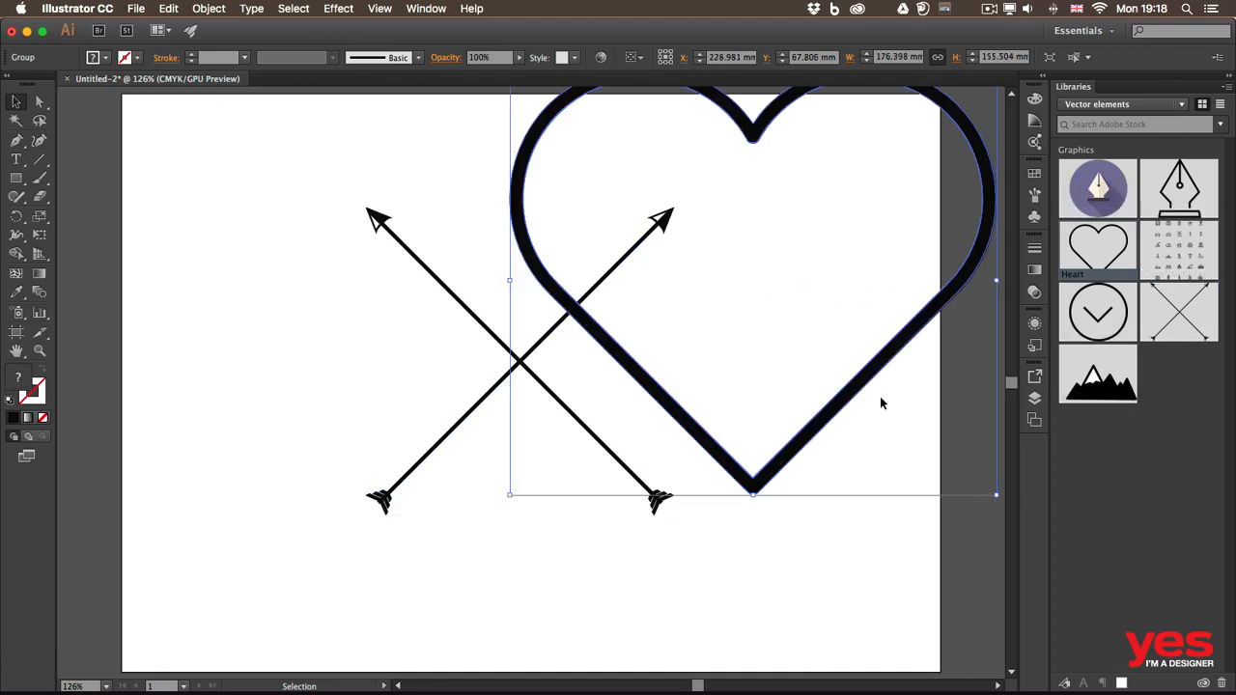
pyautogui.moveTo(879, 400); pyautogui.dragTo(772, 475)
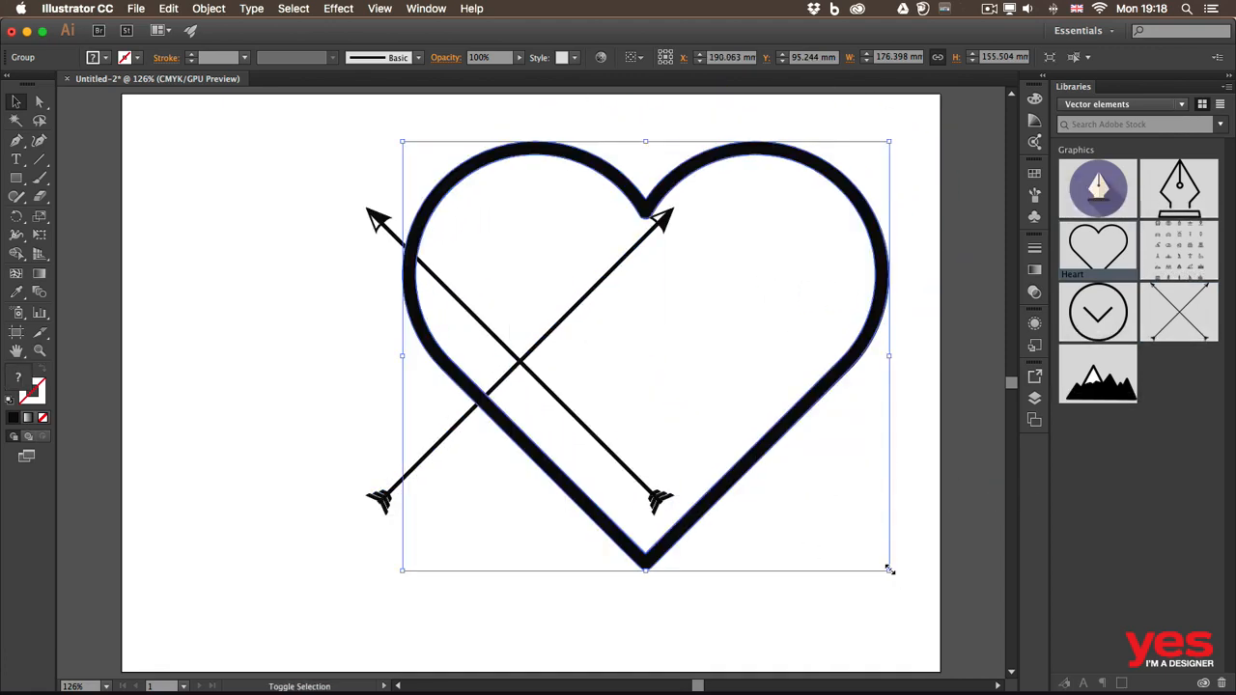
pyautogui.moveTo(888, 570); pyautogui.dragTo(546, 328)
pyautogui.moveTo(530, 162); pyautogui.dragTo(581, 198)
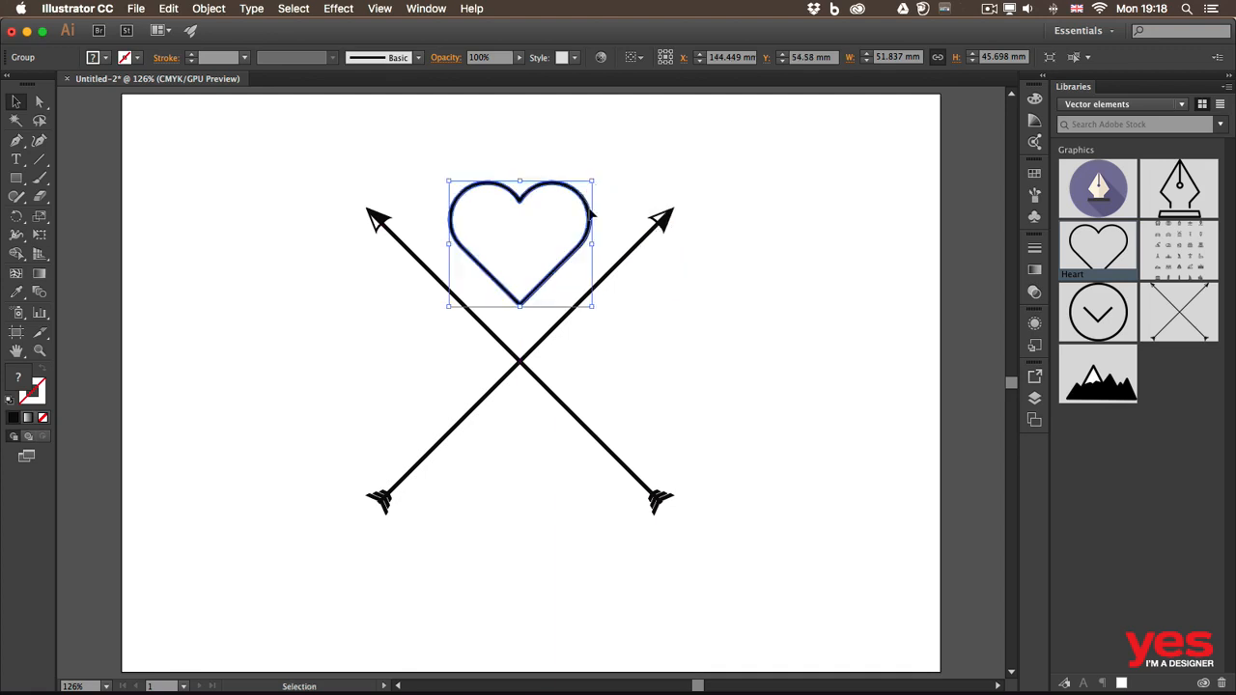
pyautogui.click(732, 304)
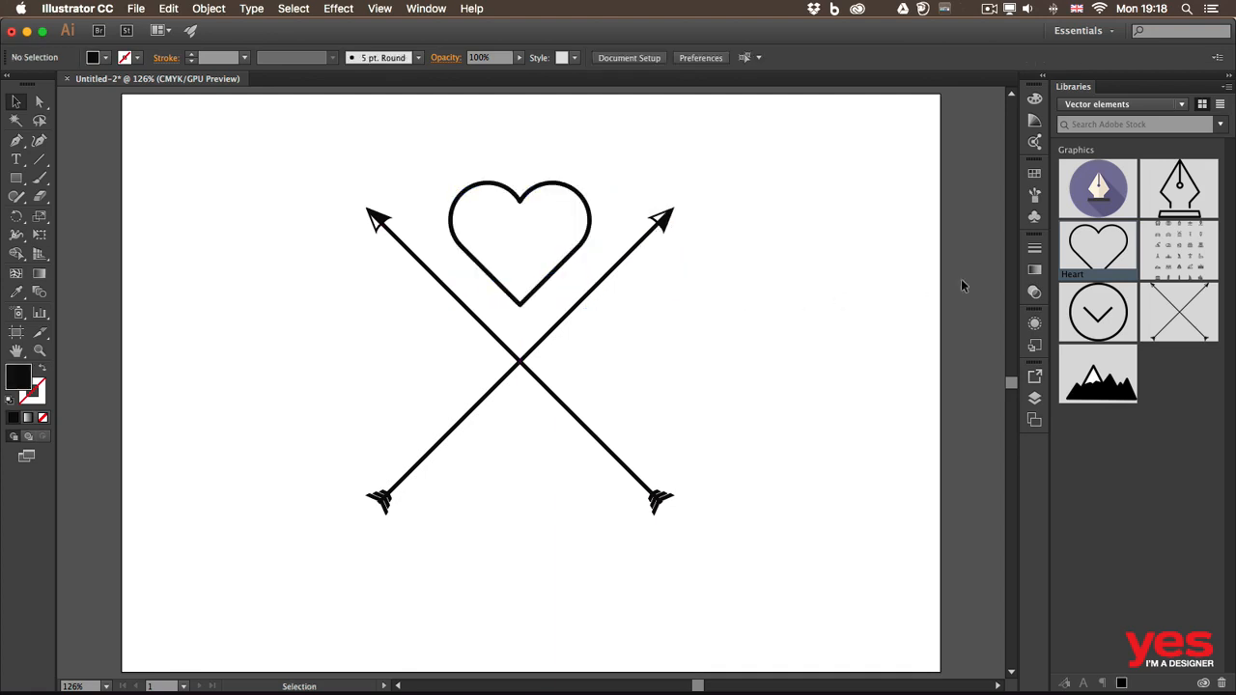
# Place the outlined pen nib graphic from the library, shrink it and centre it in the lower gap between the arrows.
pyautogui.moveTo(1178, 189); pyautogui.dragTo(778, 299)
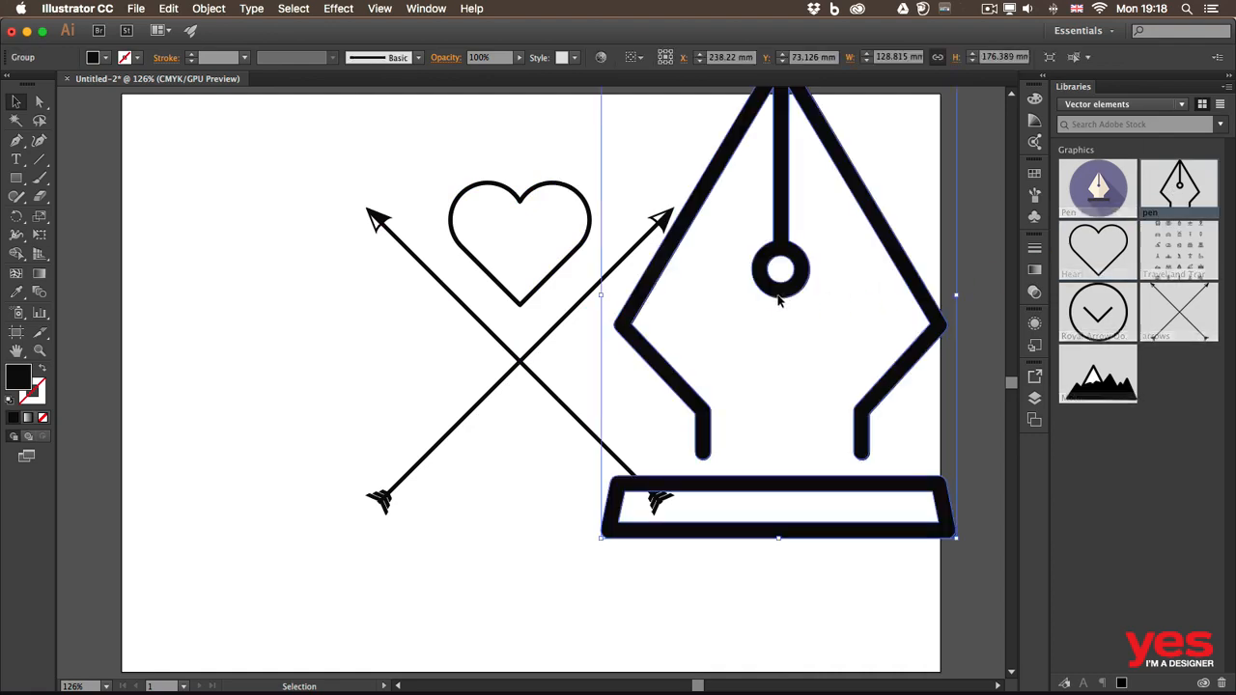
pyautogui.moveTo(839, 465); pyautogui.dragTo(702, 328)
pyautogui.moveTo(676, 162); pyautogui.dragTo(542, 512)
pyautogui.click(765, 394)
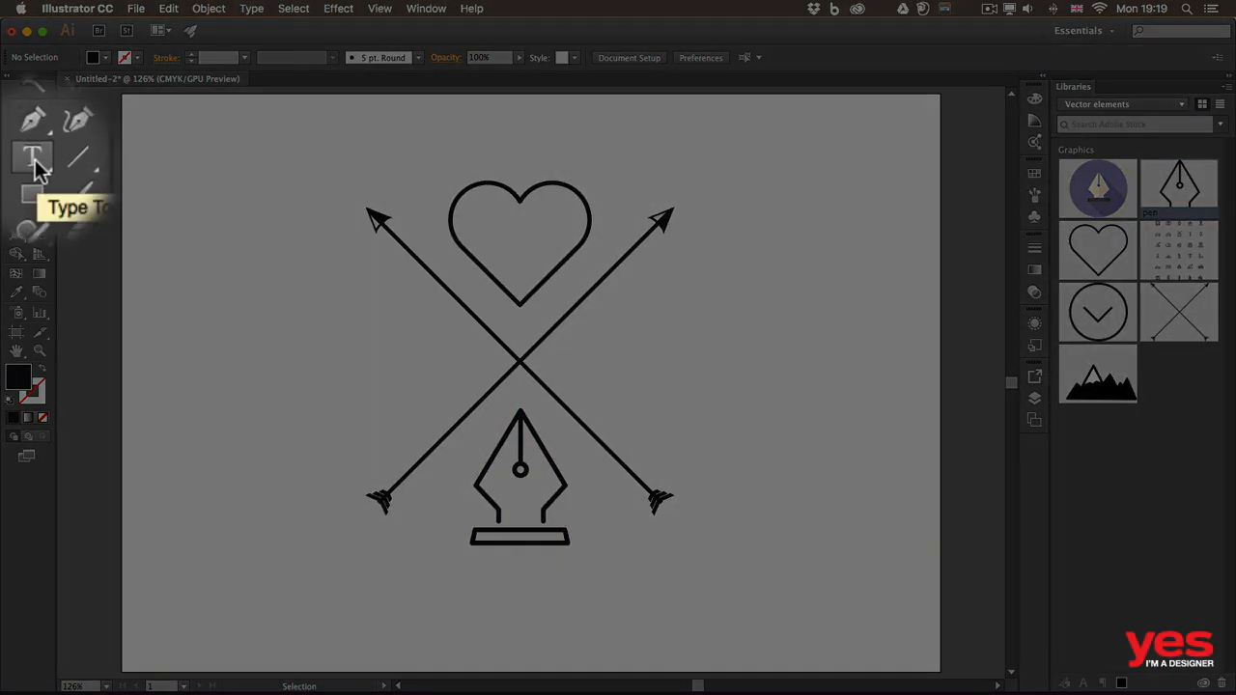
# Add the point text "A" to the left of the arrows in Futura PT Heavy.
pyautogui.press('t')
pyautogui.click(16, 161)
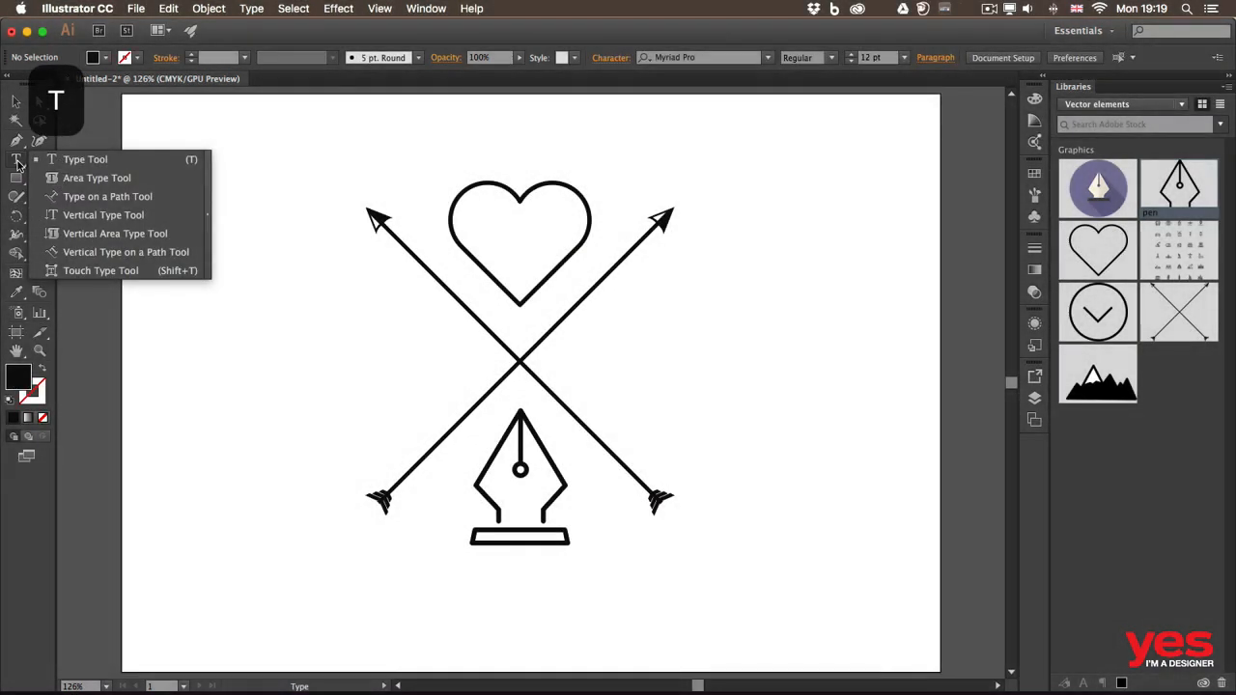
pyautogui.click(71, 162)
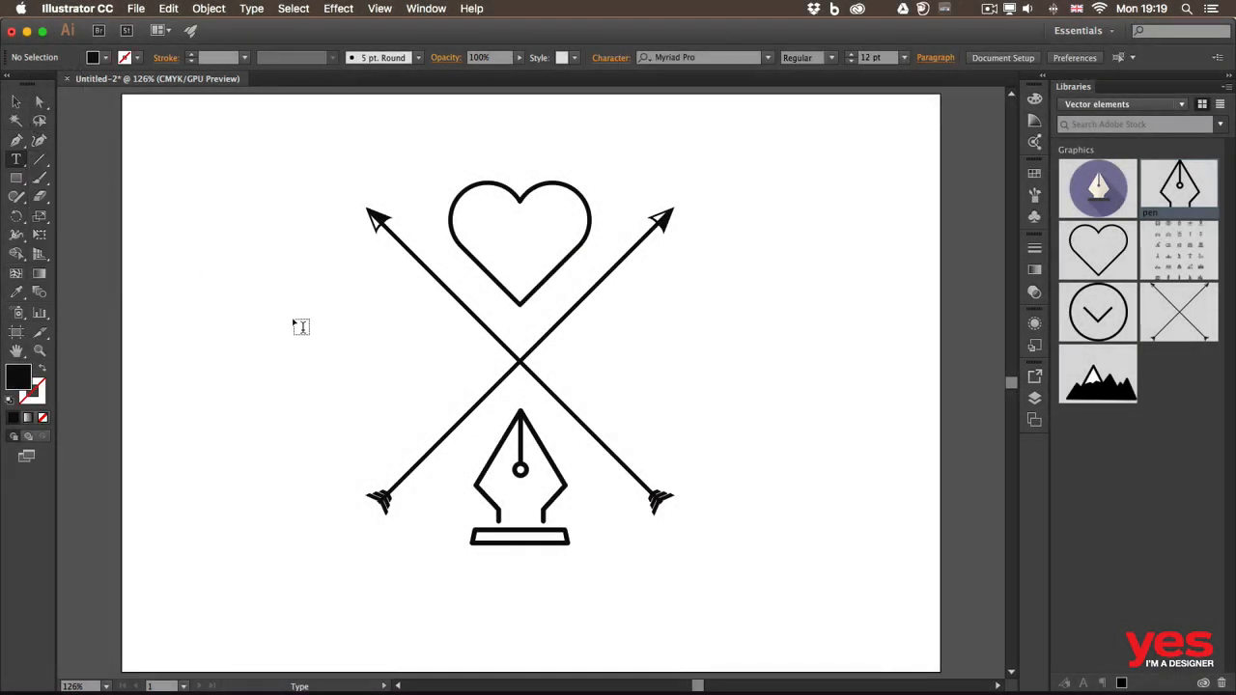
pyautogui.click(257, 331)
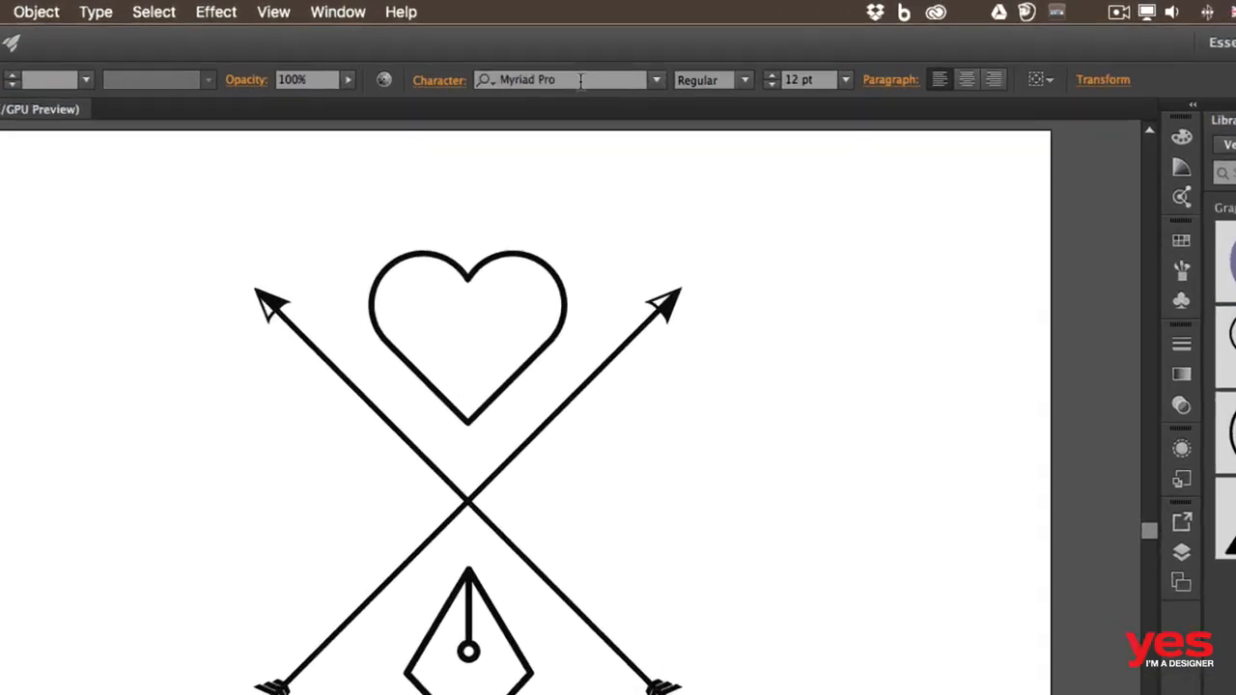
pyautogui.click(533, 56)
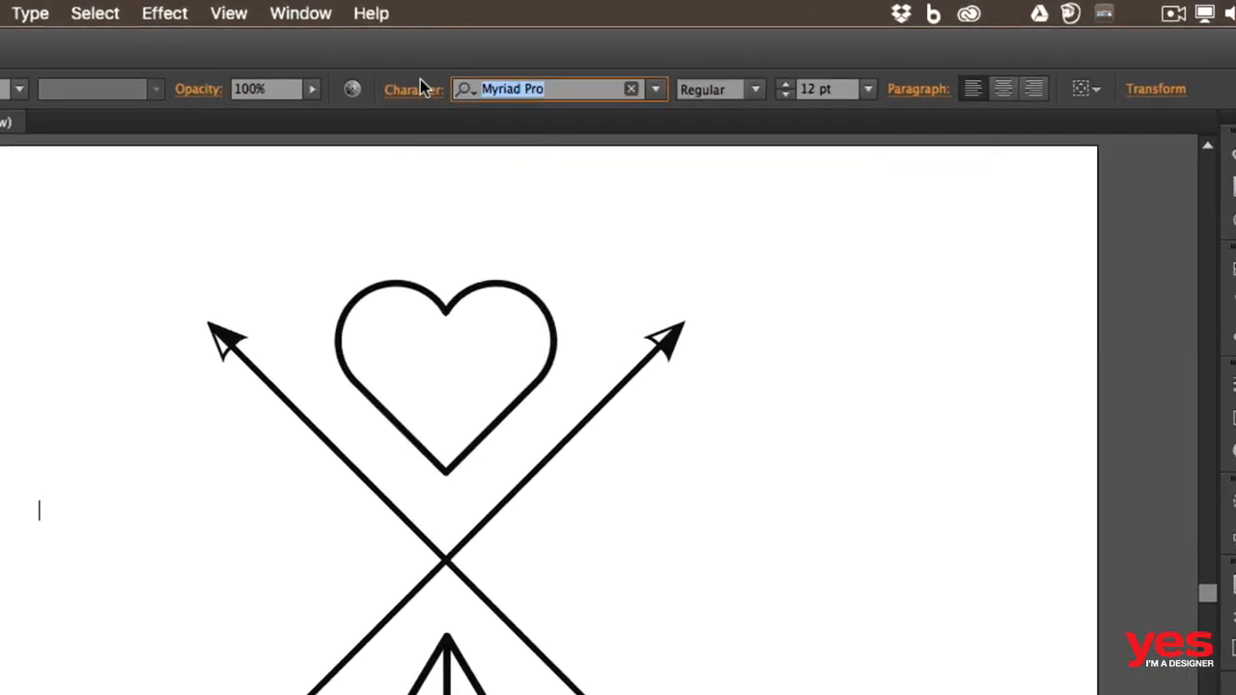
pyautogui.write('futu')
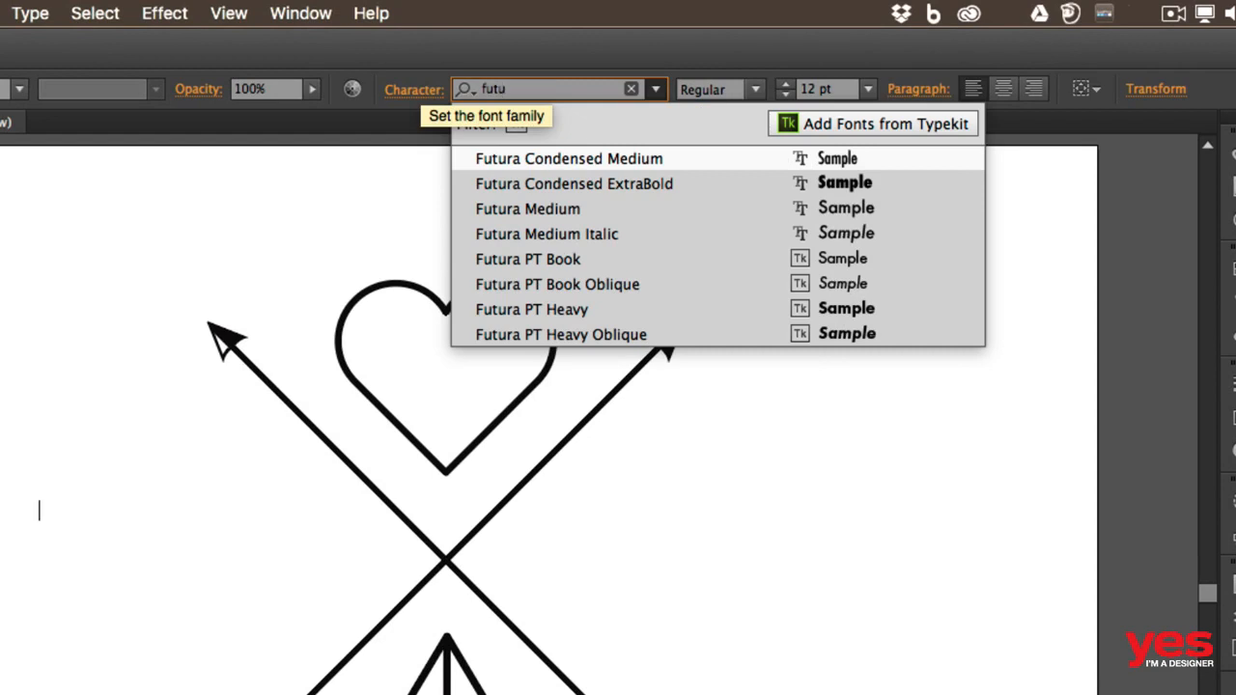
pyautogui.click(618, 308)
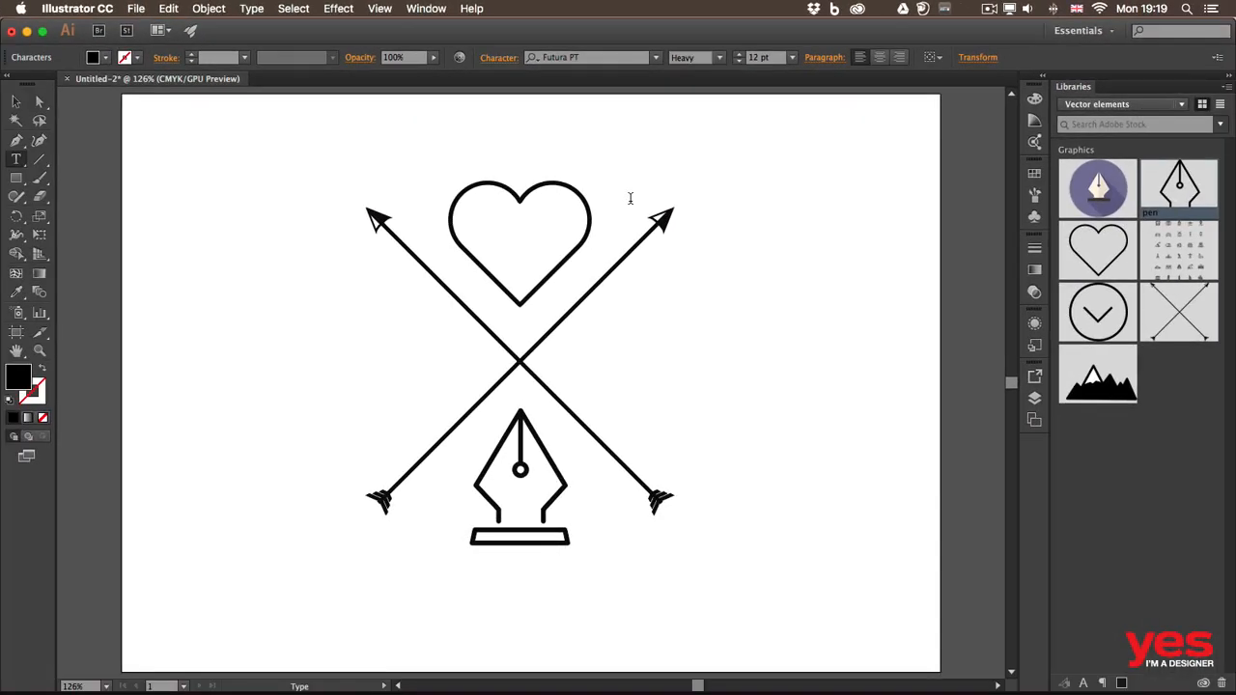
pyautogui.write('A')
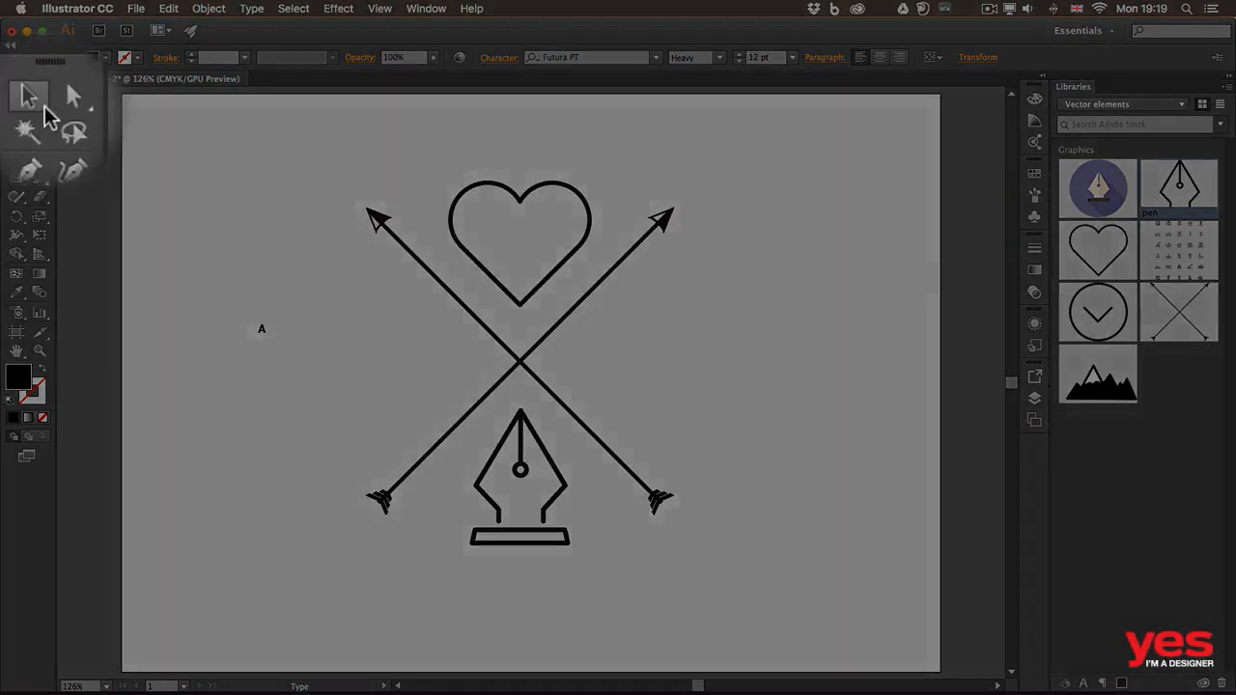
# Scale the letter A up to about 104 pt and move it into the left gap between the arrows.
pyautogui.click(15, 101)
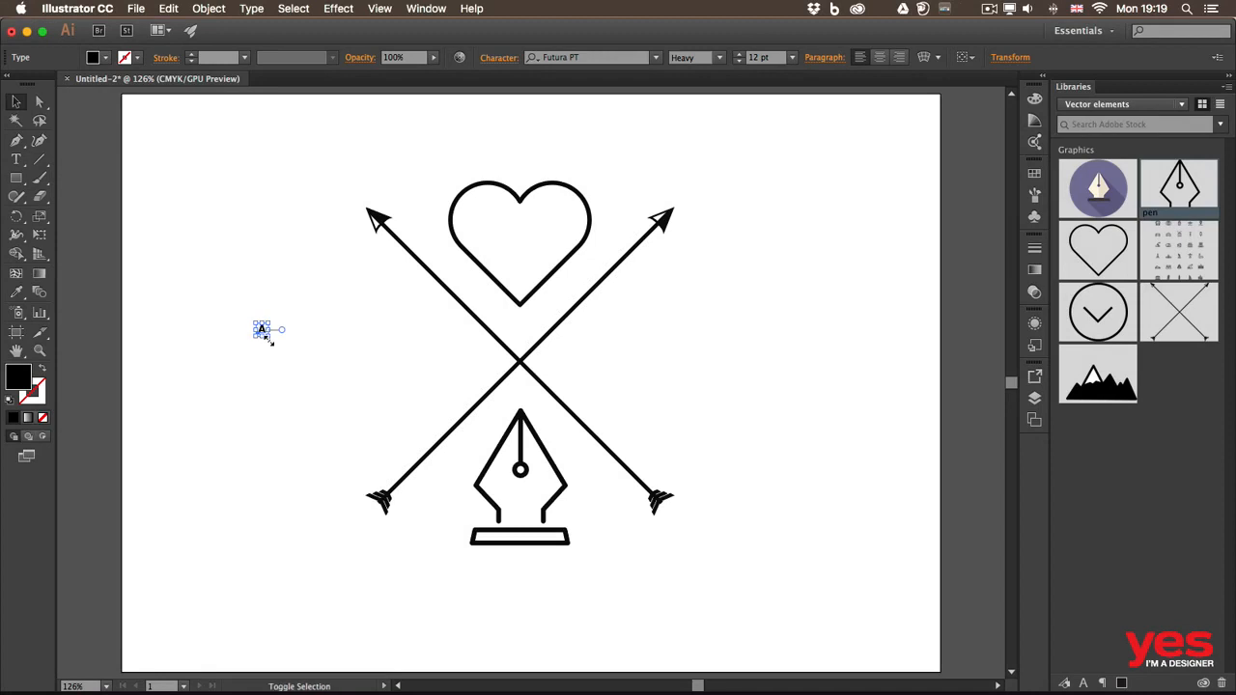
pyautogui.moveTo(268, 338); pyautogui.dragTo(367, 440)
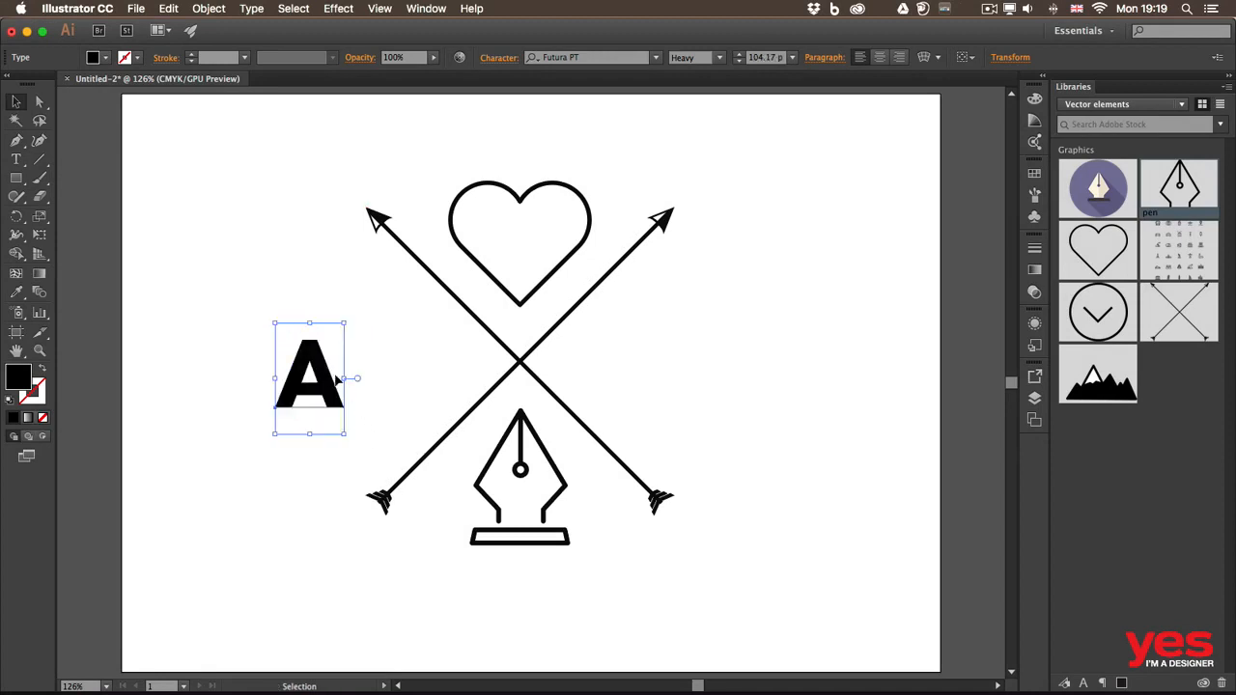
pyautogui.moveTo(323, 377); pyautogui.dragTo(411, 361)
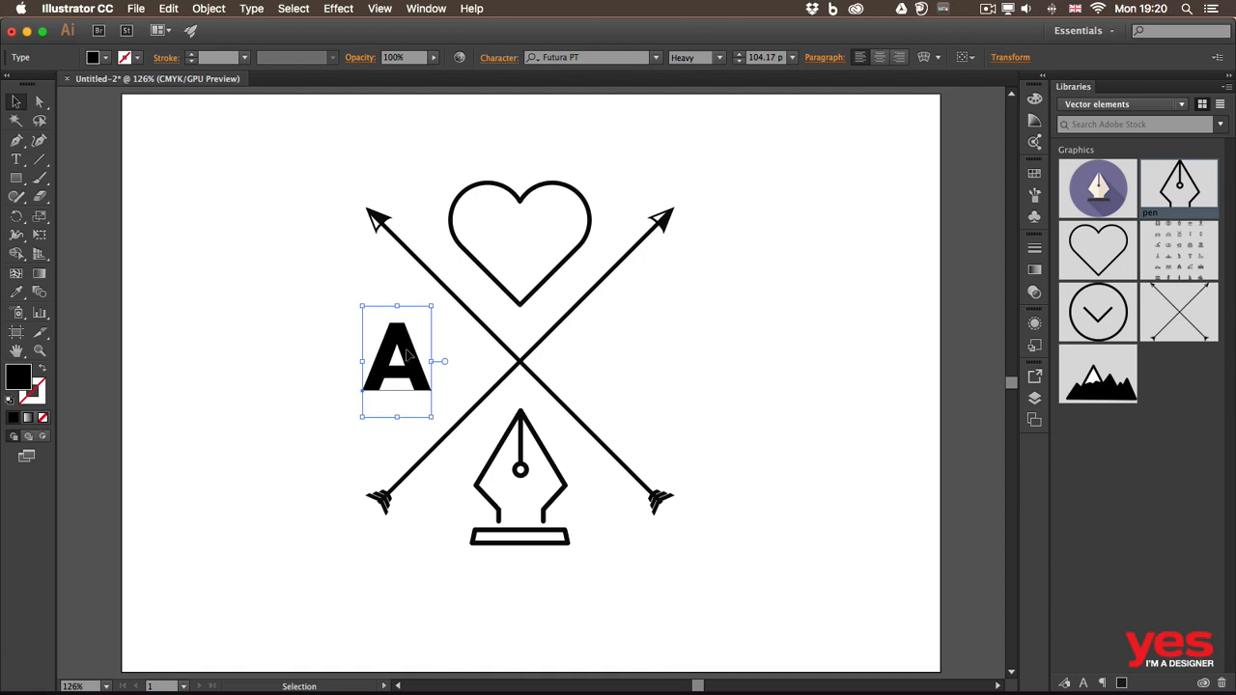
# Duplicate the letter A horizontally into the right gap between the arrows, change the copy to "i" and centre it in the gap.
pyautogui.press('alt')
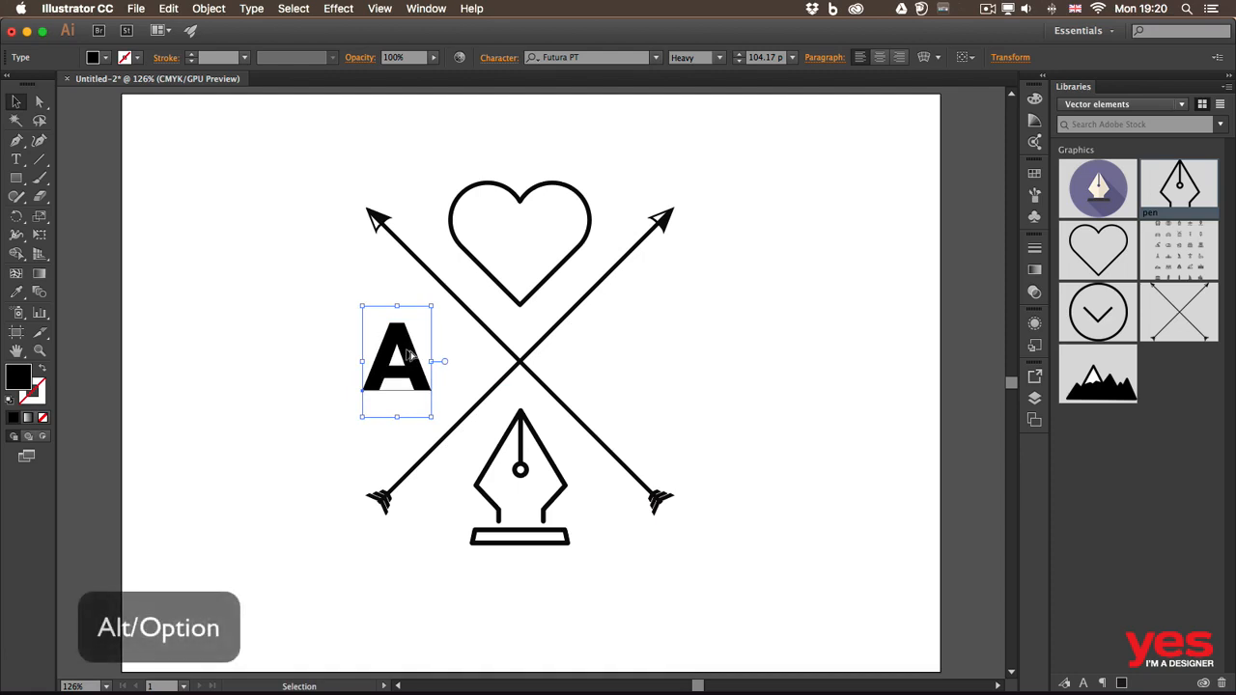
pyautogui.moveTo(407, 355); pyautogui.dragTo(647, 356)
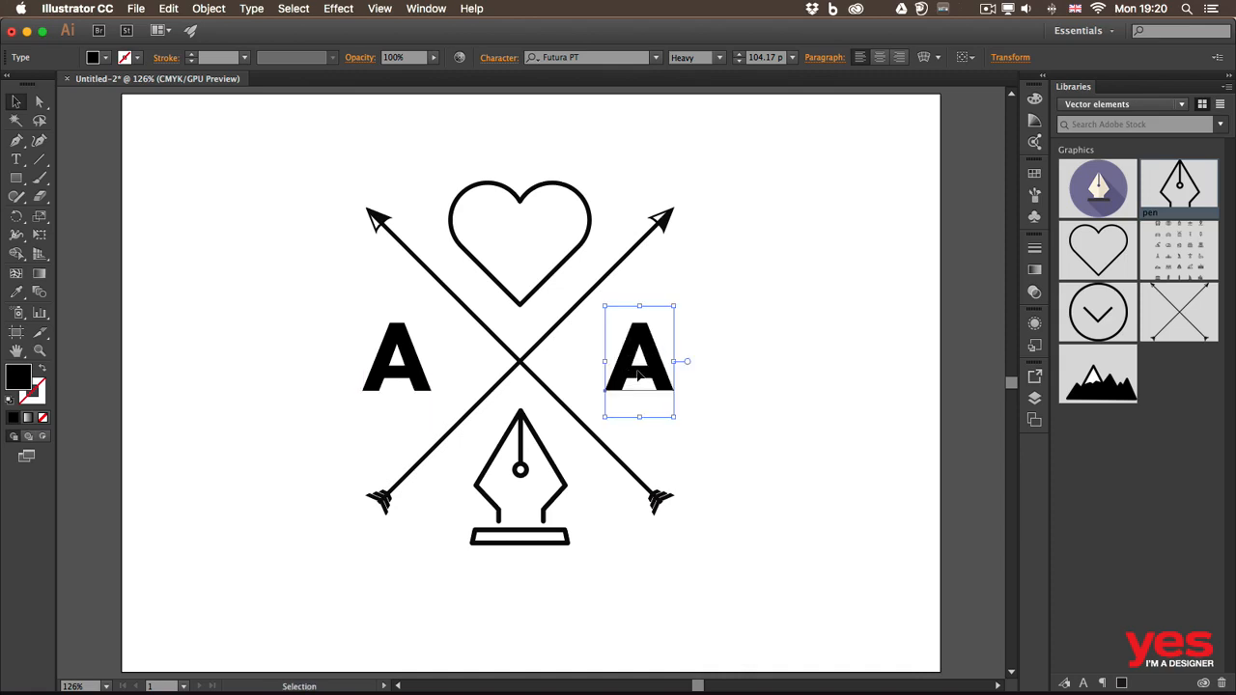
pyautogui.doubleClick(637, 376)
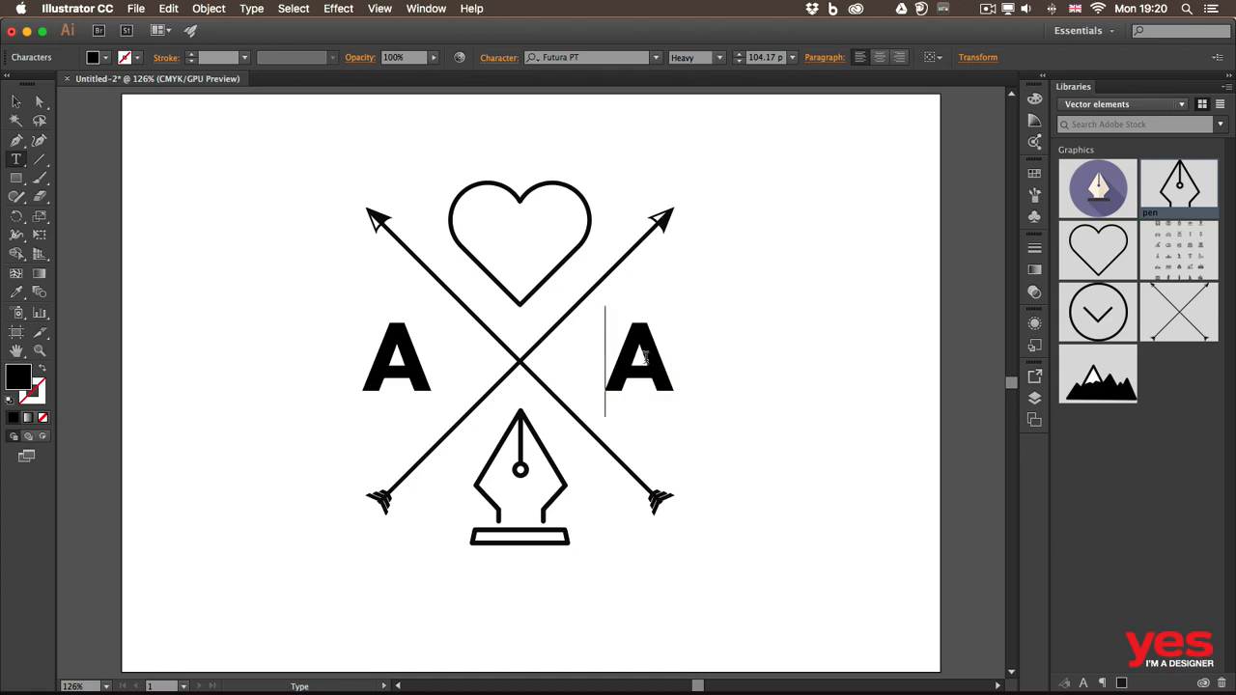
pyautogui.doubleClick(615, 351)
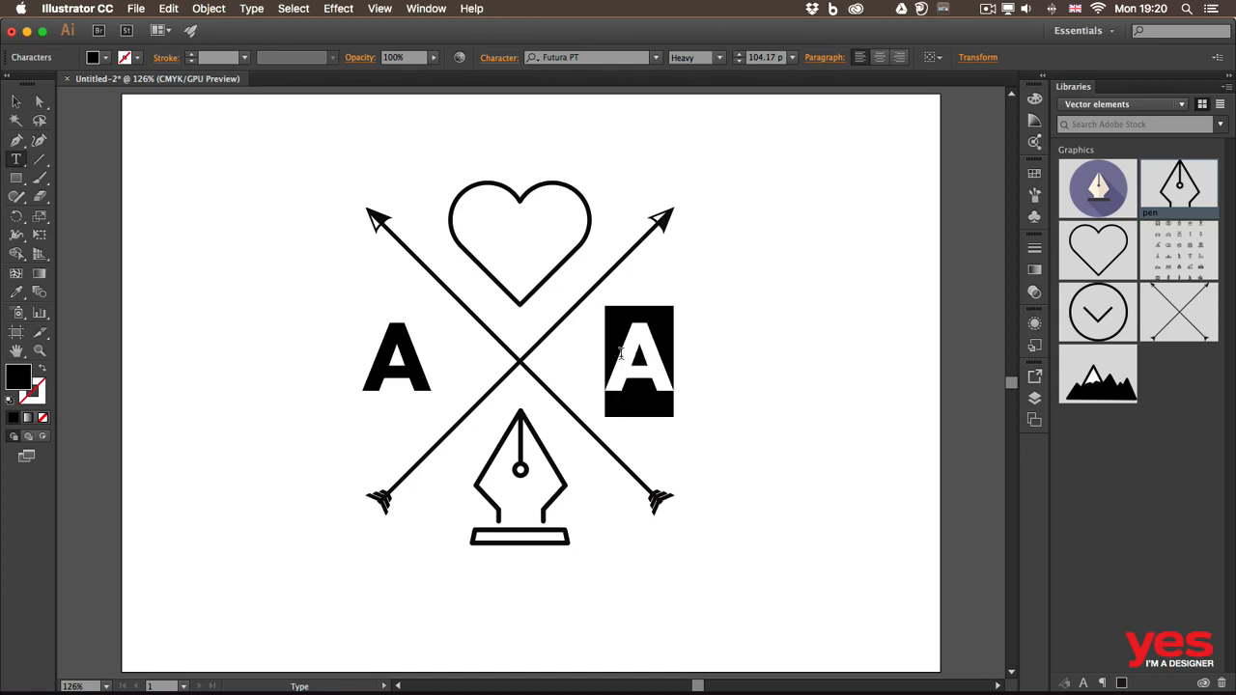
pyautogui.write('i')
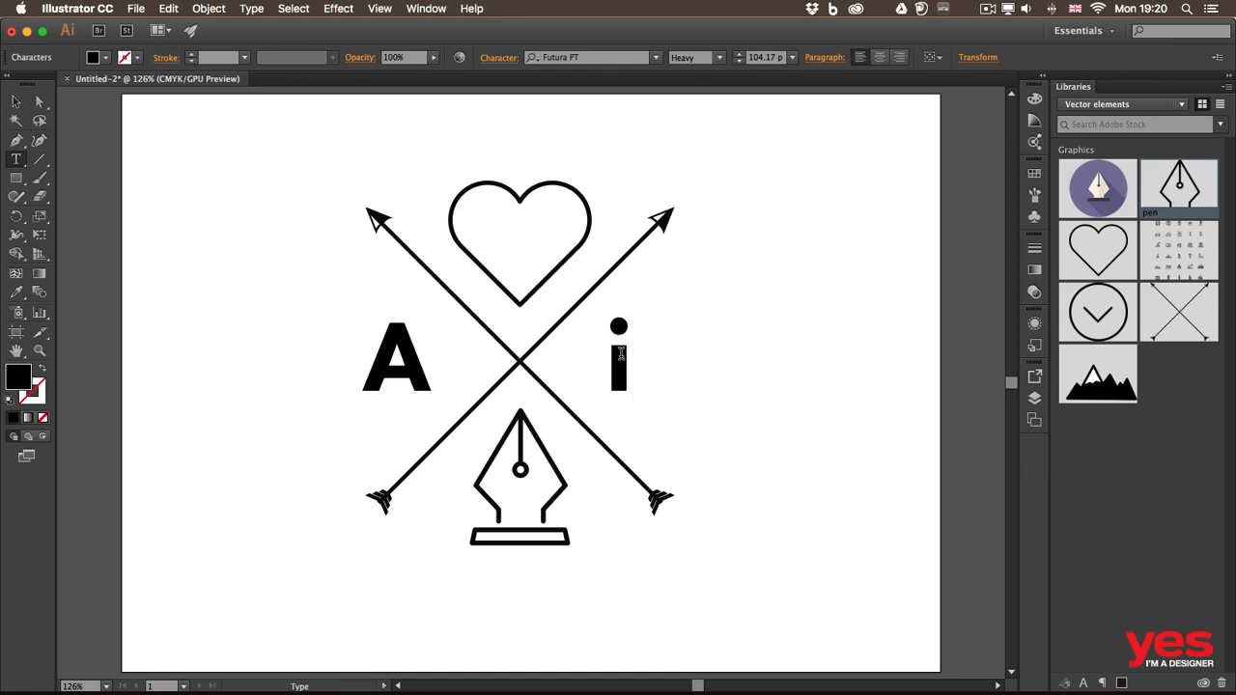
pyautogui.press('Escape')
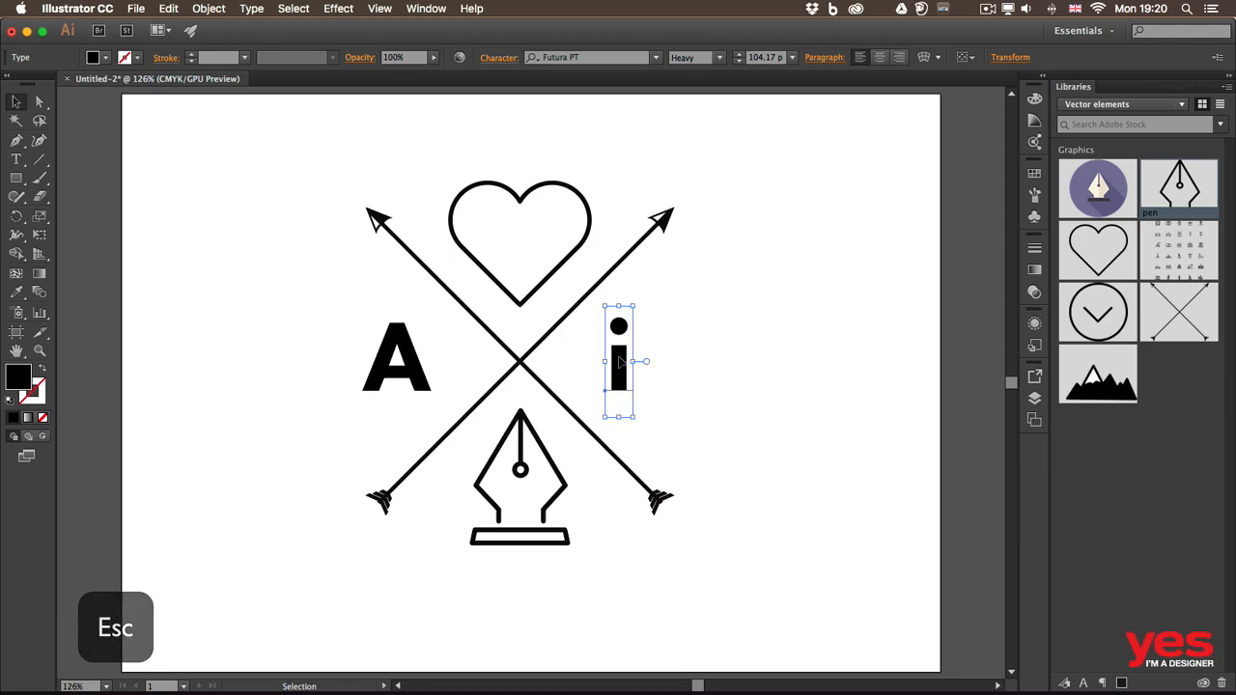
pyautogui.moveTo(621, 360); pyautogui.dragTo(639, 361)
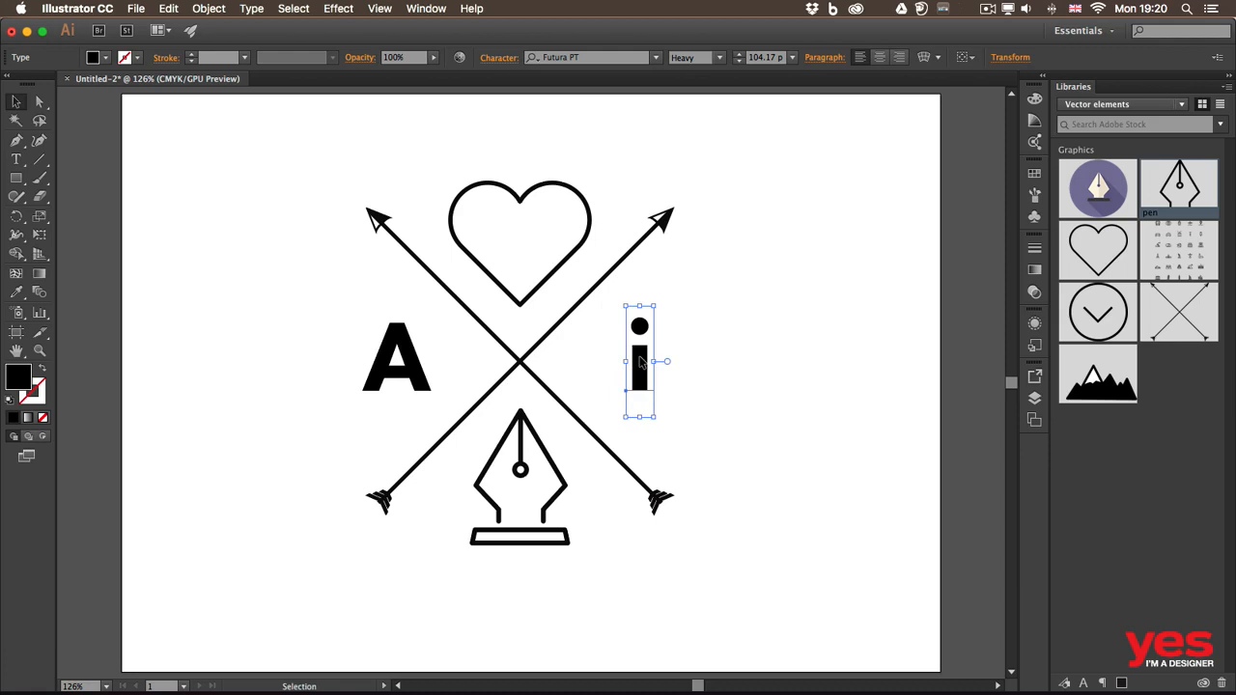
# Duplicate the letter i below the pen nib and replace the copy's text with "SINCE 1987".
pyautogui.moveTo(639, 361); pyautogui.dragTo(495, 589)
pyautogui.doubleClick(495, 584)
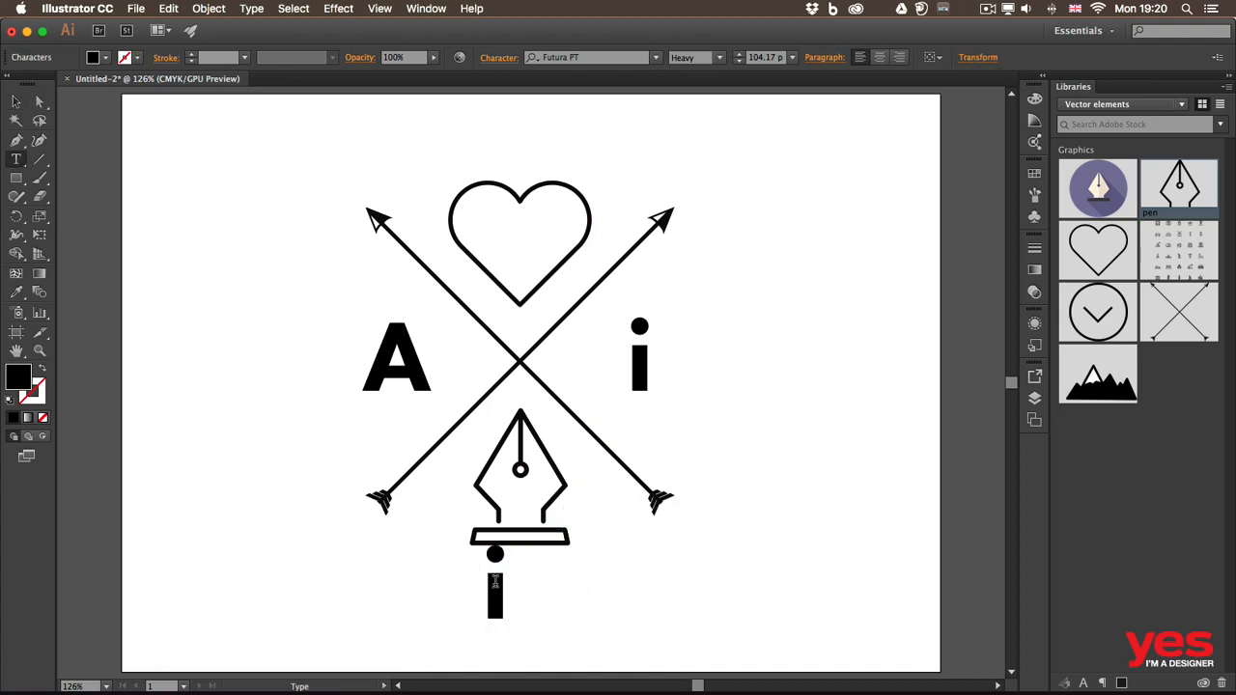
pyautogui.press('super+a')
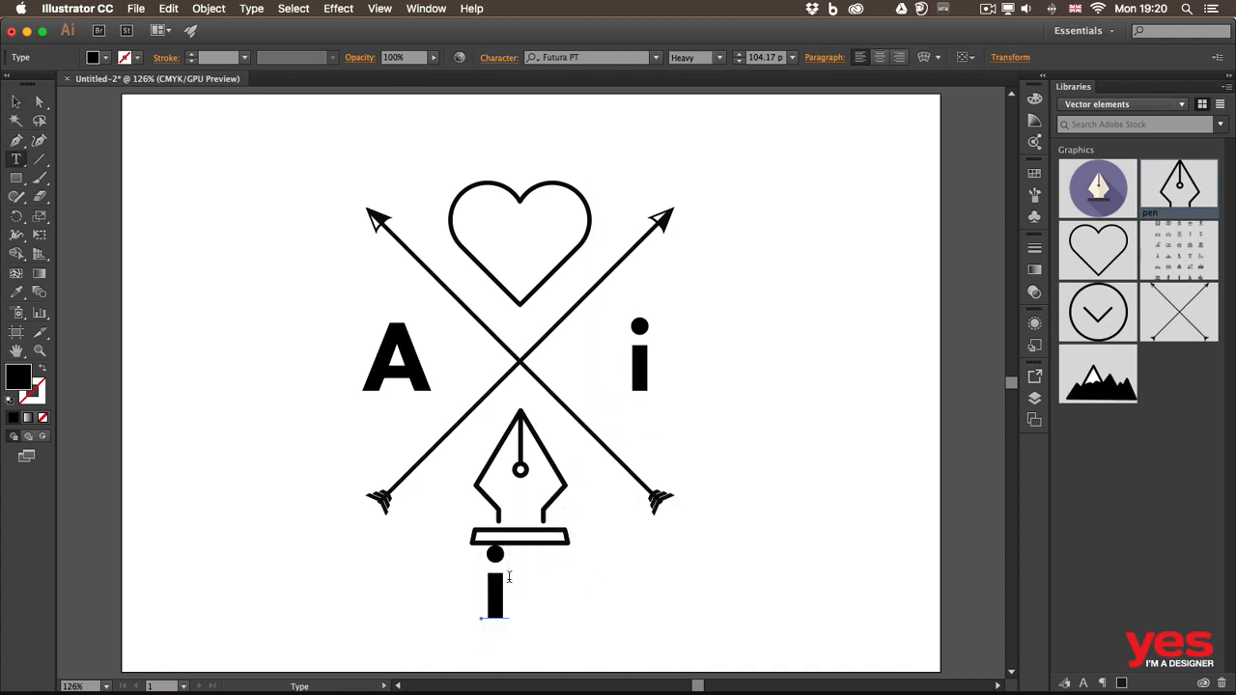
pyautogui.moveTo(509, 577); pyautogui.dragTo(469, 575)
pyautogui.write('A')
pyautogui.press('BackSpace')
pyautogui.write('S')
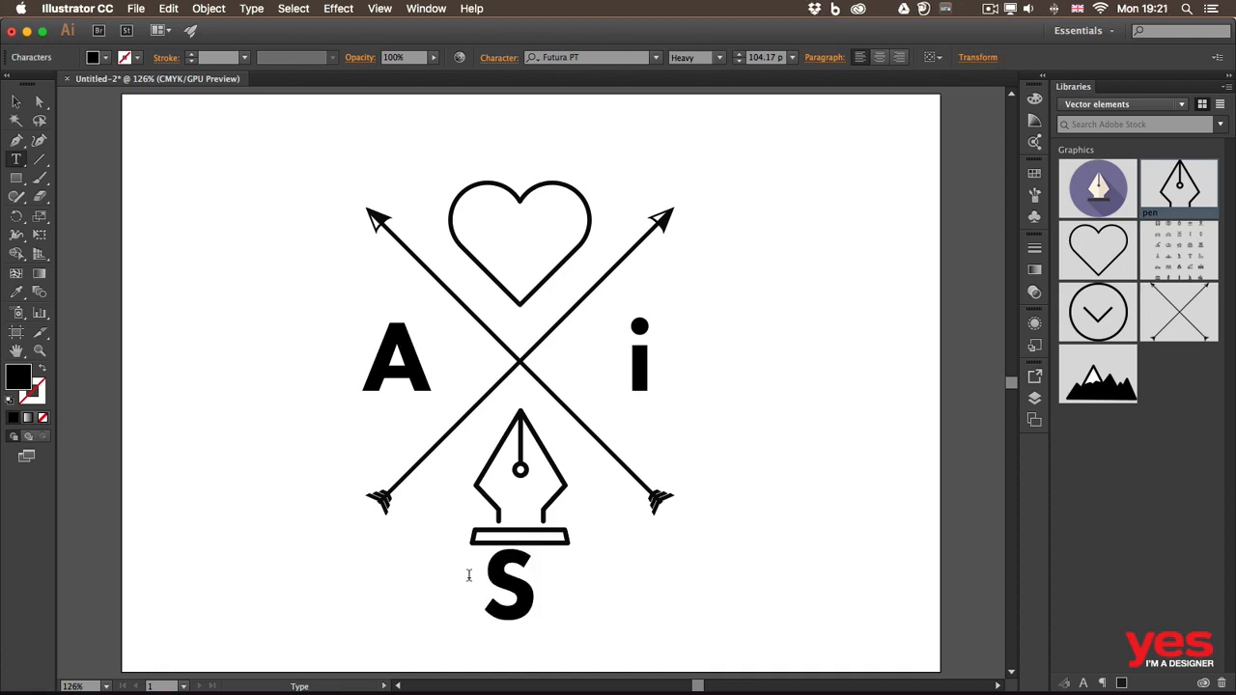
pyautogui.write('INCE 1987')
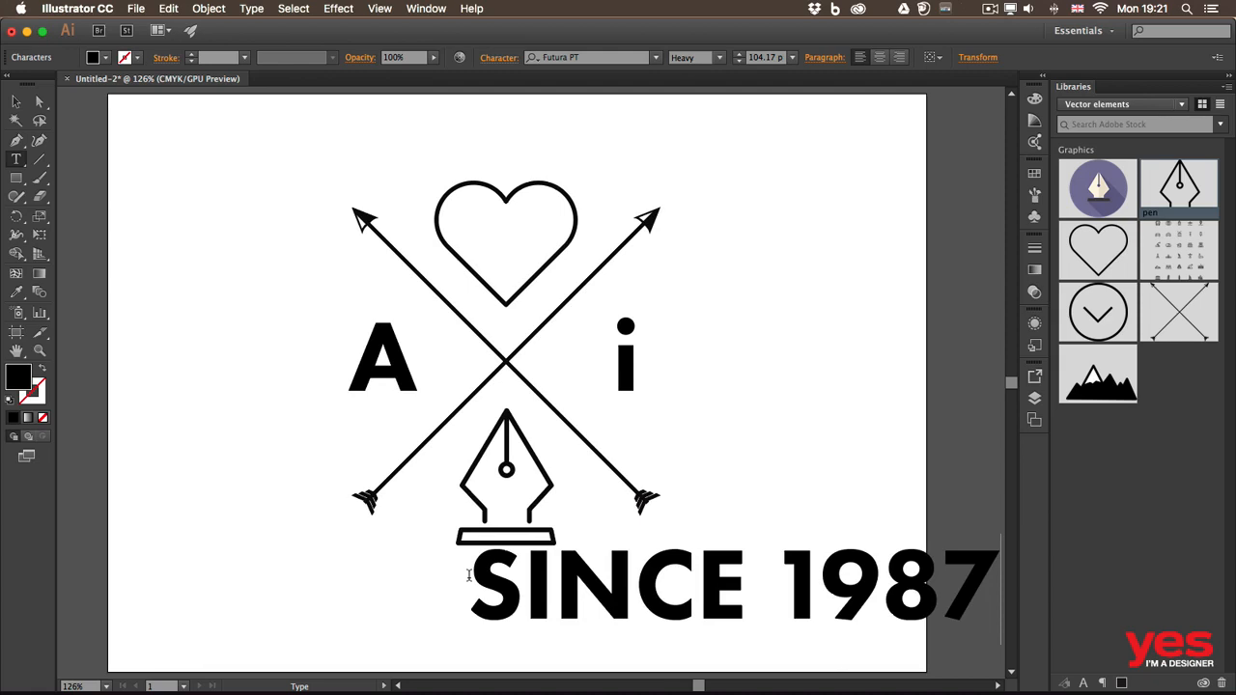
pyautogui.press('Escape')
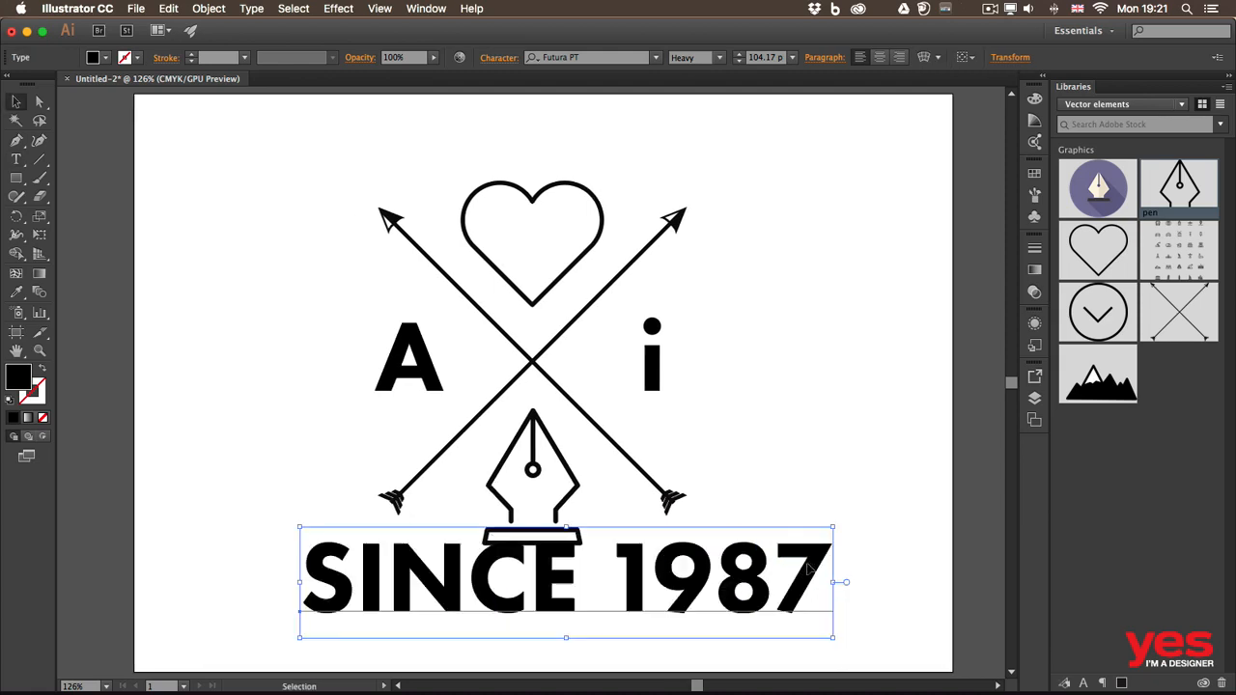
# Change the font style of the whole "SINCE 1987" text to Book.
pyautogui.doubleClick(819, 562)
pyautogui.moveTo(823, 562); pyautogui.dragTo(301, 546)
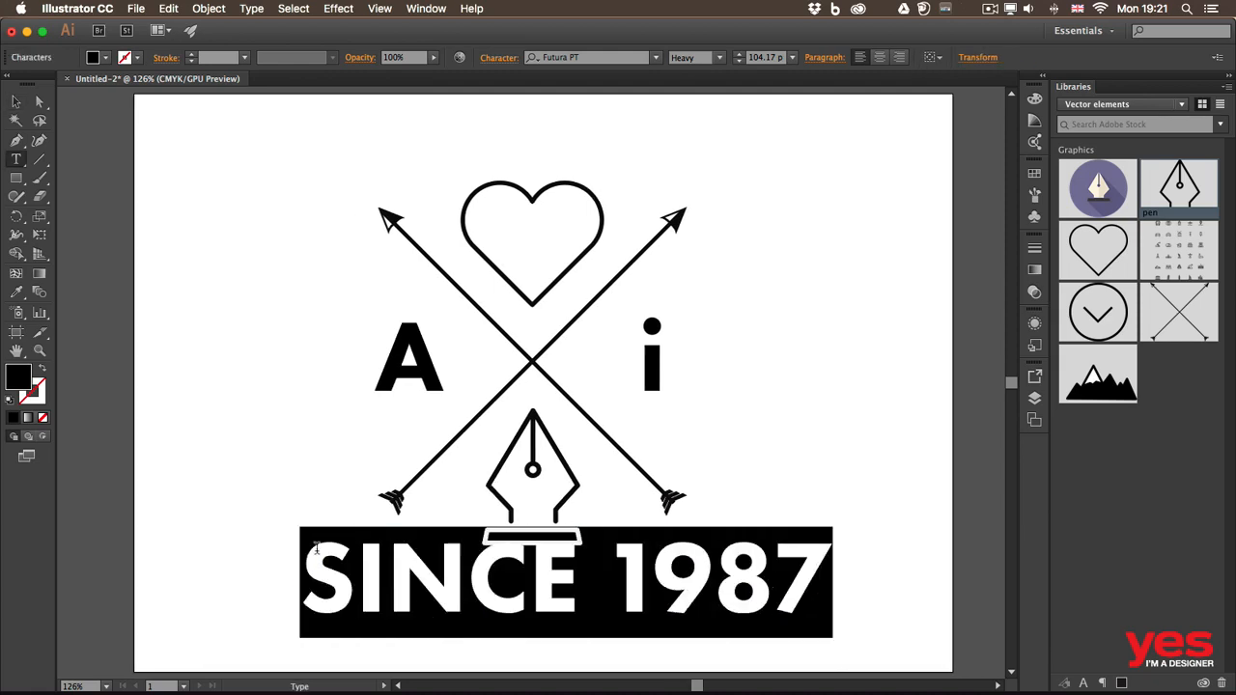
pyautogui.click(718, 58)
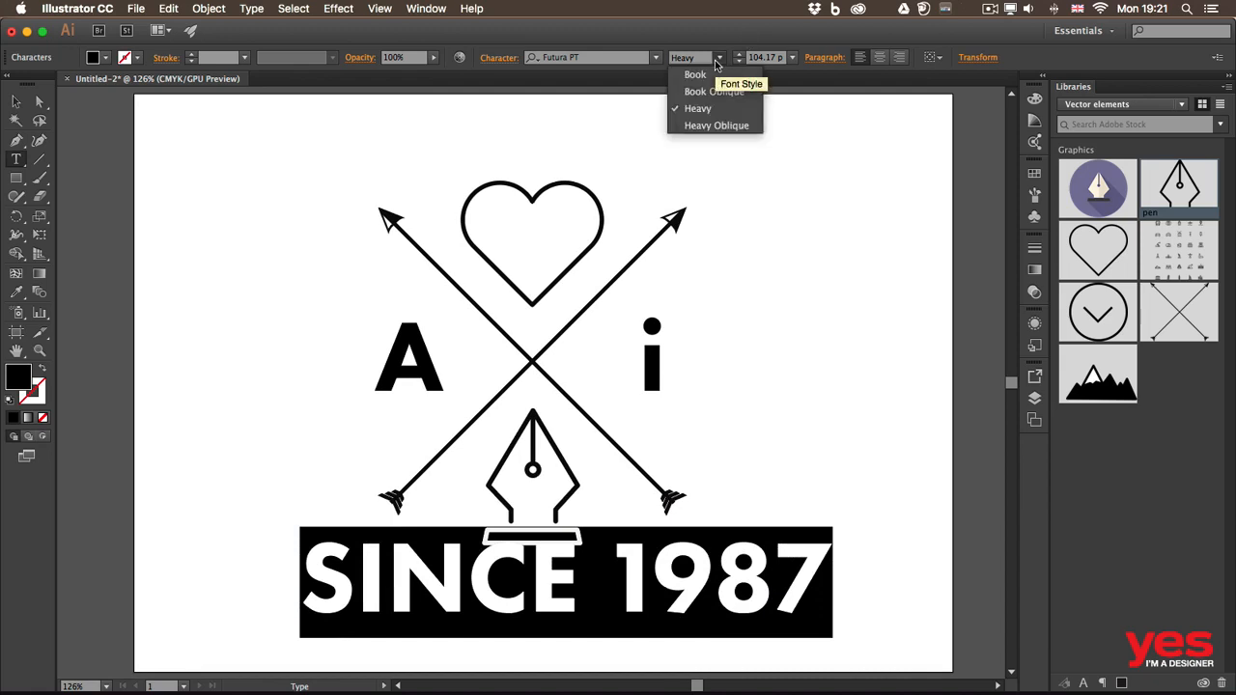
pyautogui.click(716, 74)
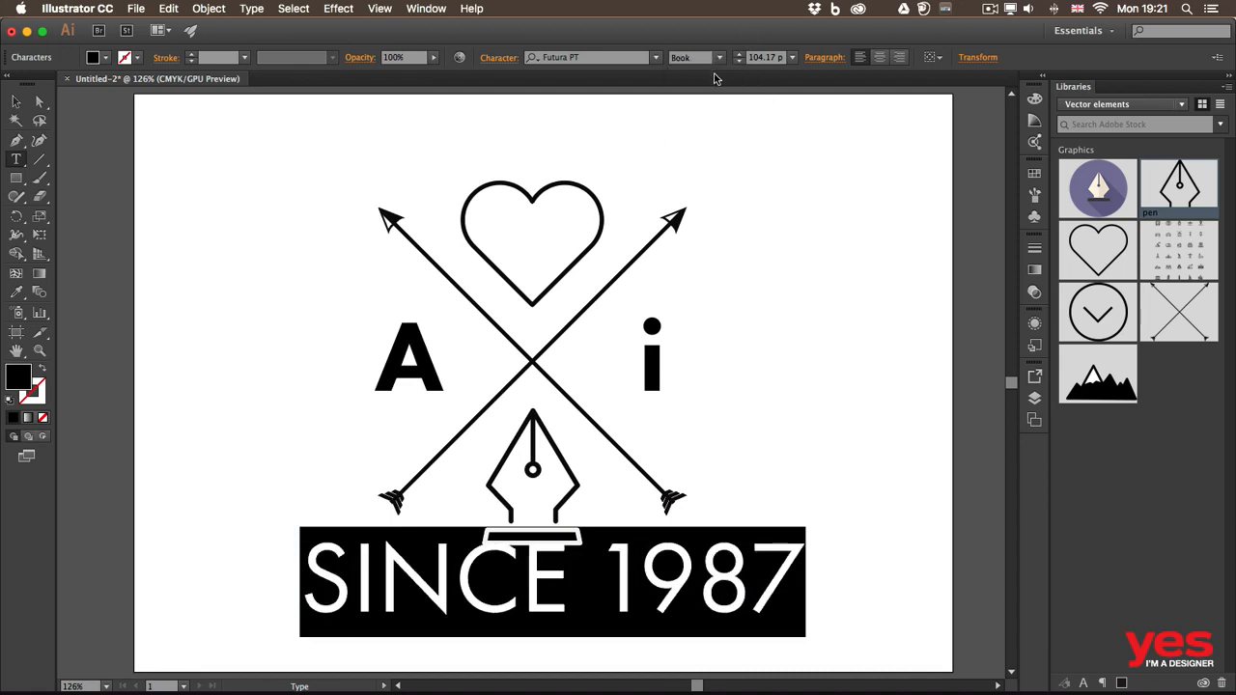
pyautogui.click(727, 556)
pyautogui.press('Escape')
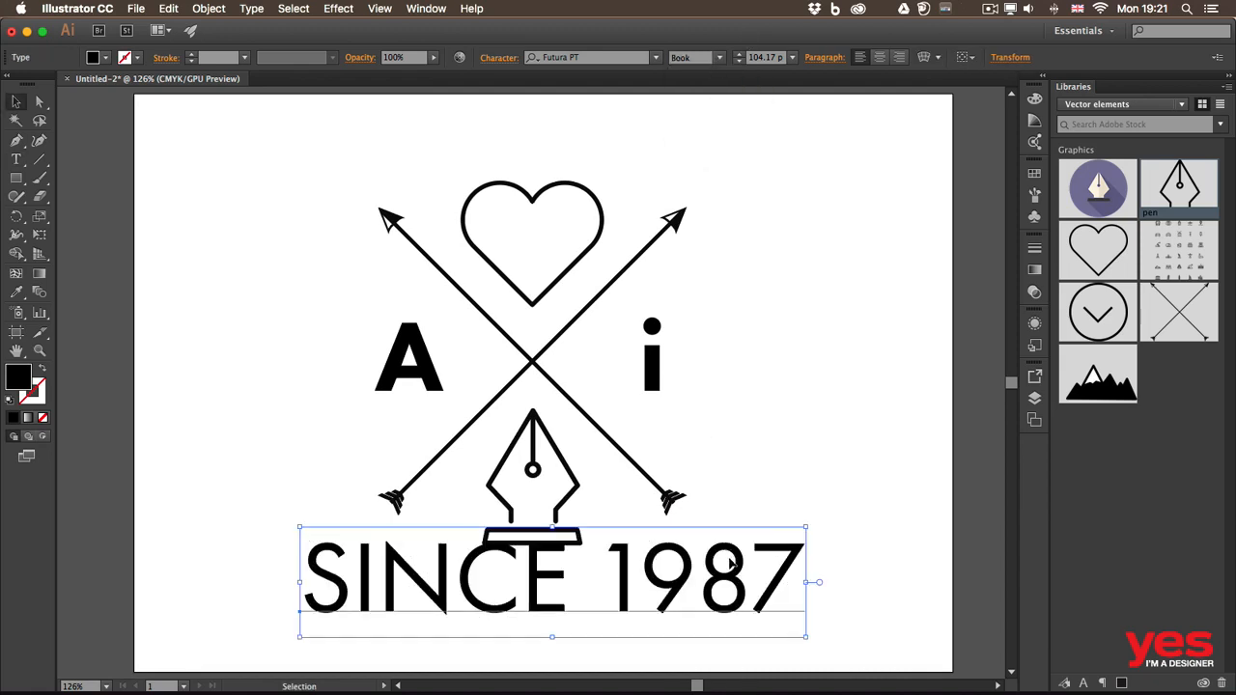
# Scale the "SINCE 1987" text down to about 37 pt and place it slightly below the pen nib's base.
pyautogui.moveTo(808, 521); pyautogui.dragTo(557, 573)
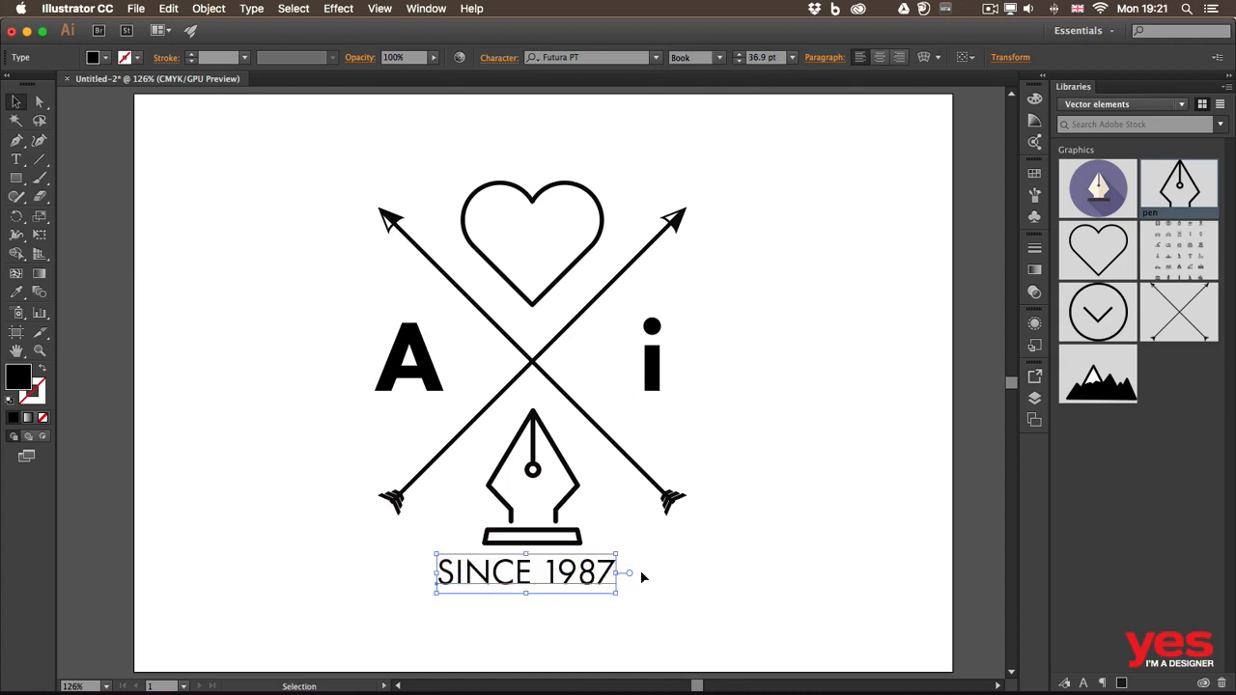
pyautogui.click(712, 569)
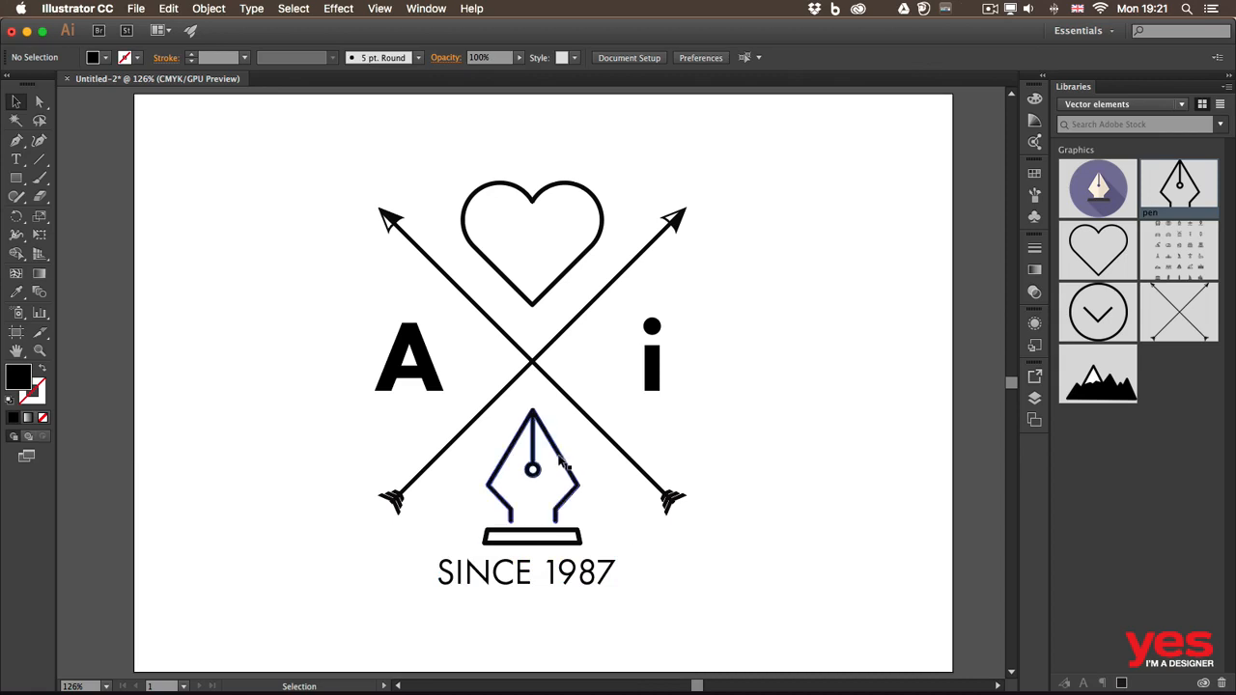
pyautogui.moveTo(556, 577); pyautogui.dragTo(556, 585)
pyautogui.click(720, 569)
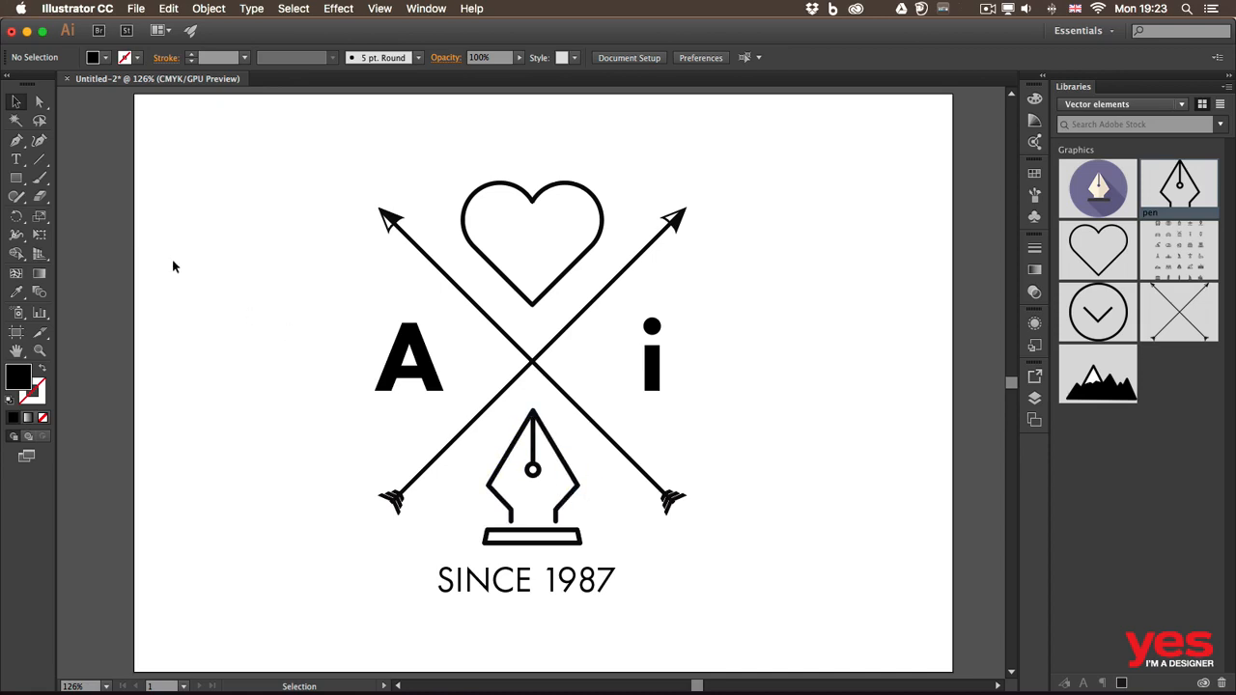
# Save the document in the Illustrator folder as "ai logo.ai" in Adobe Illustrator (ai) format, replacing the existing file.
pyautogui.click(136, 8)
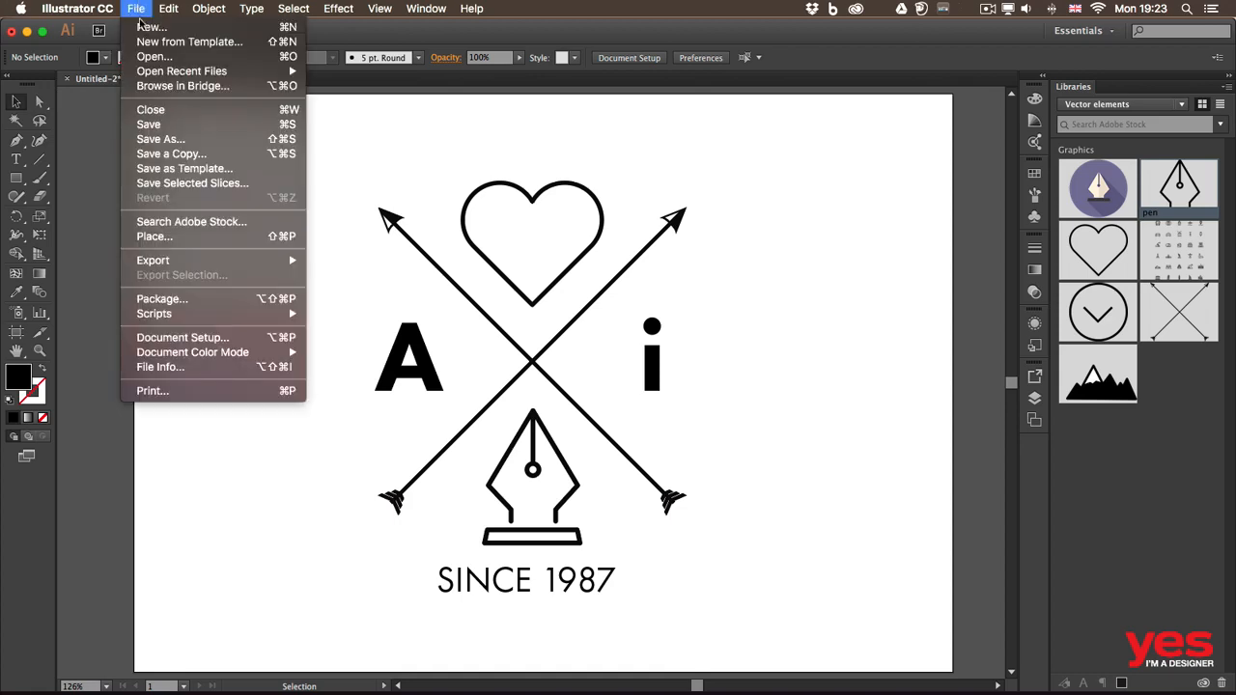
pyautogui.click(171, 122)
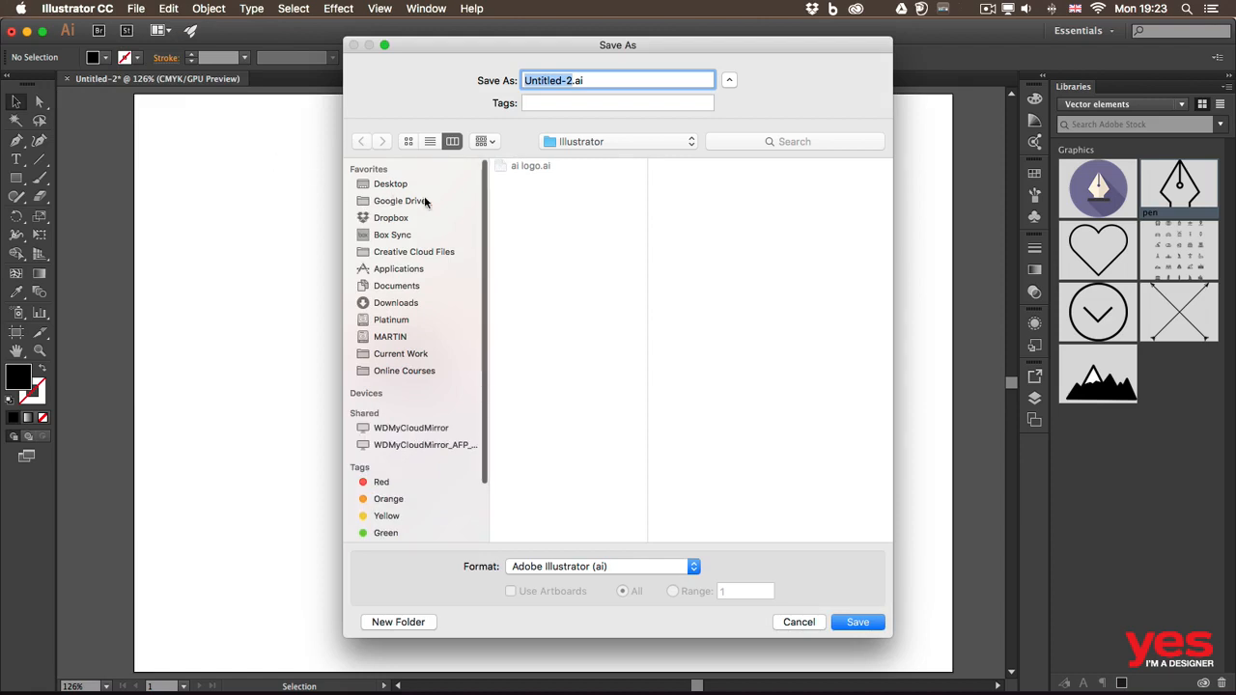
pyautogui.click(514, 167)
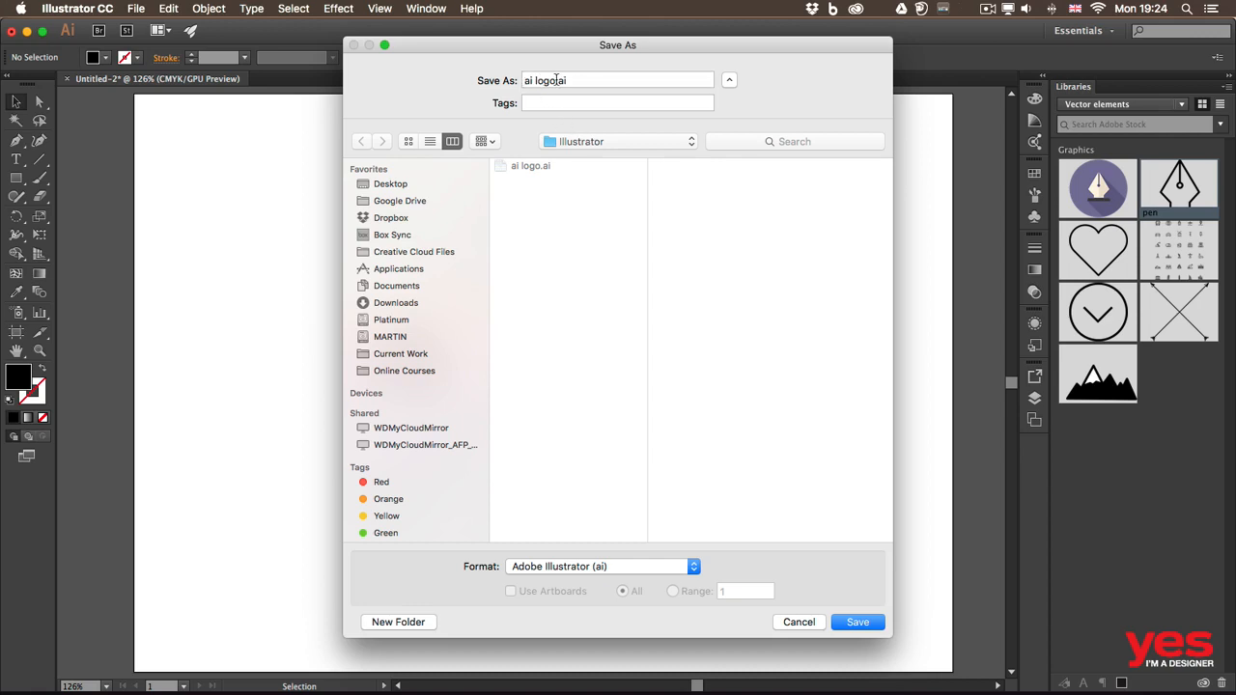
pyautogui.click(647, 567)
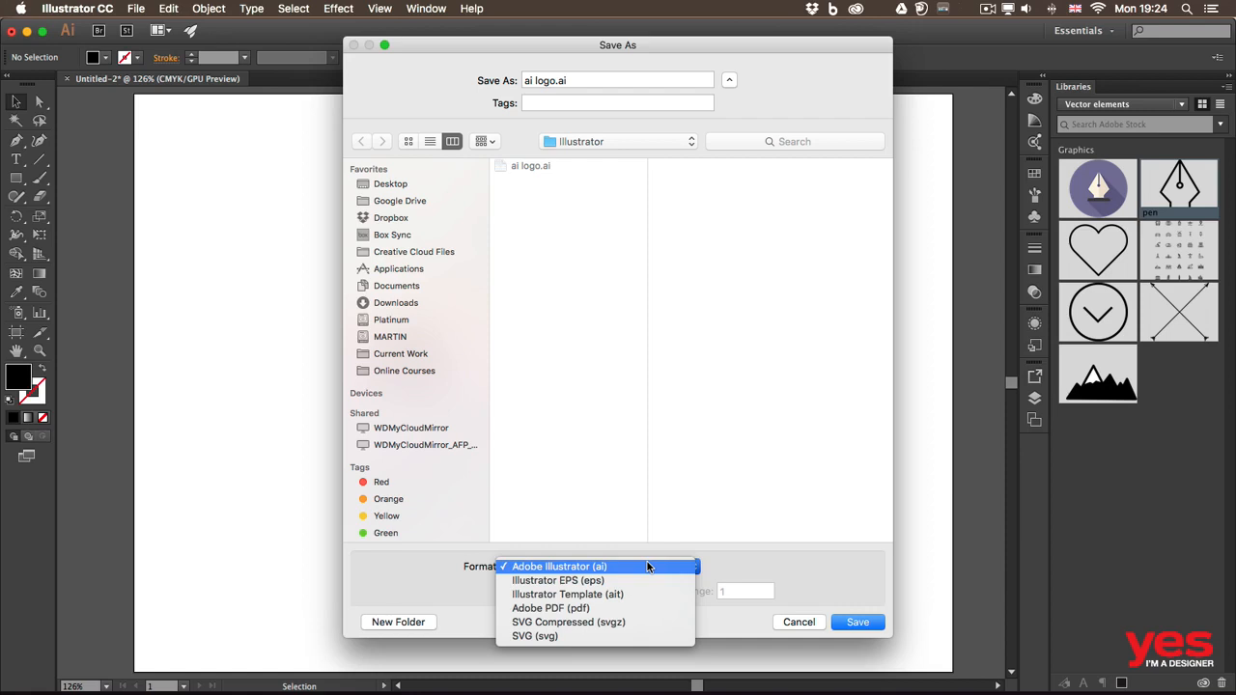
pyautogui.click(740, 563)
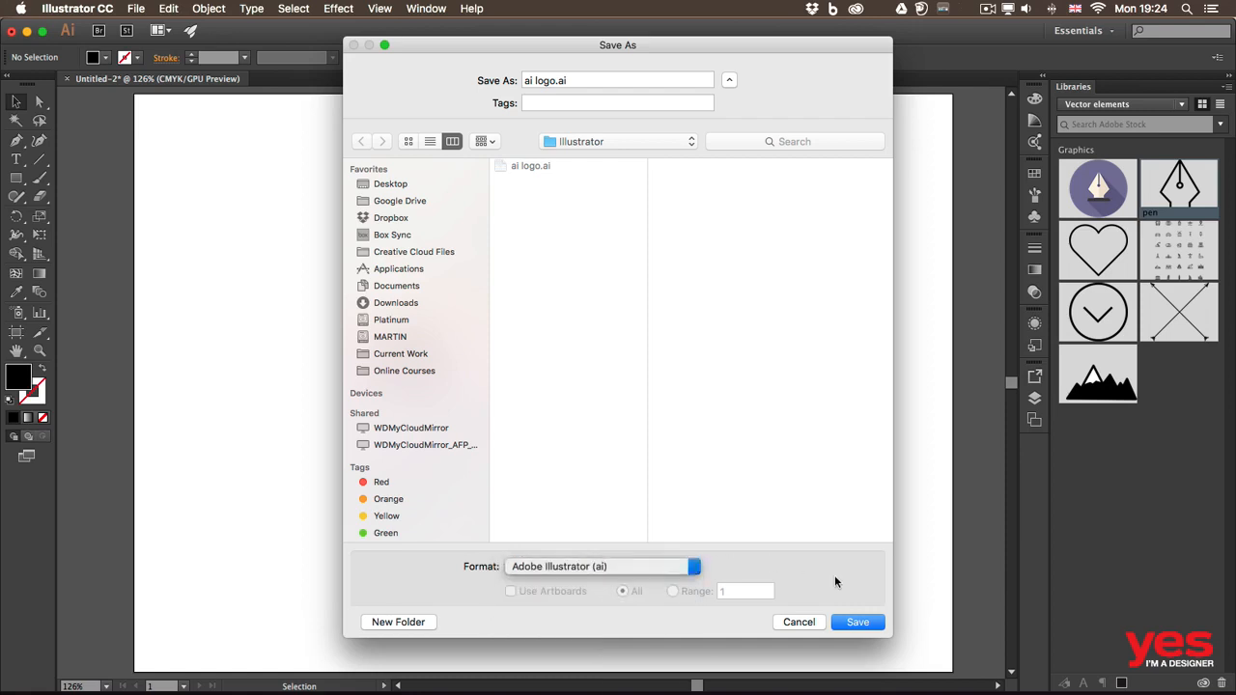
pyautogui.click(857, 622)
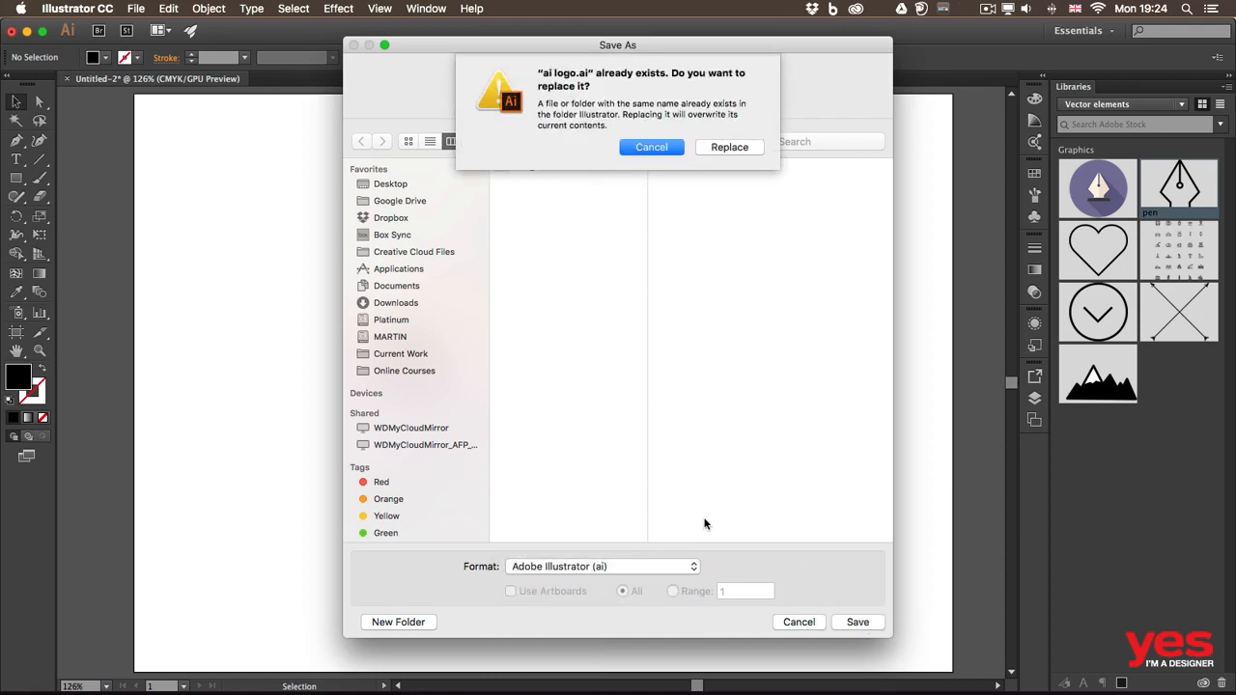
pyautogui.click(730, 146)
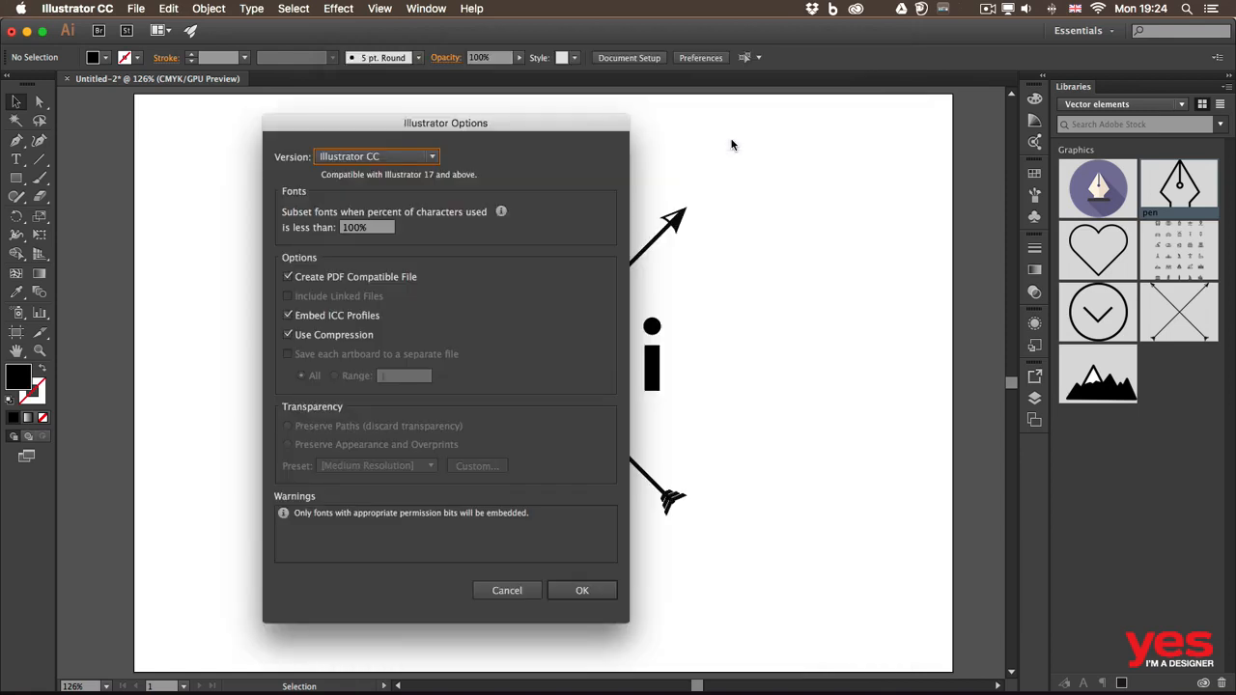
# Review the legacy version choices, keep Illustrator CC as the file version and accept the save options.
pyautogui.click(397, 158)
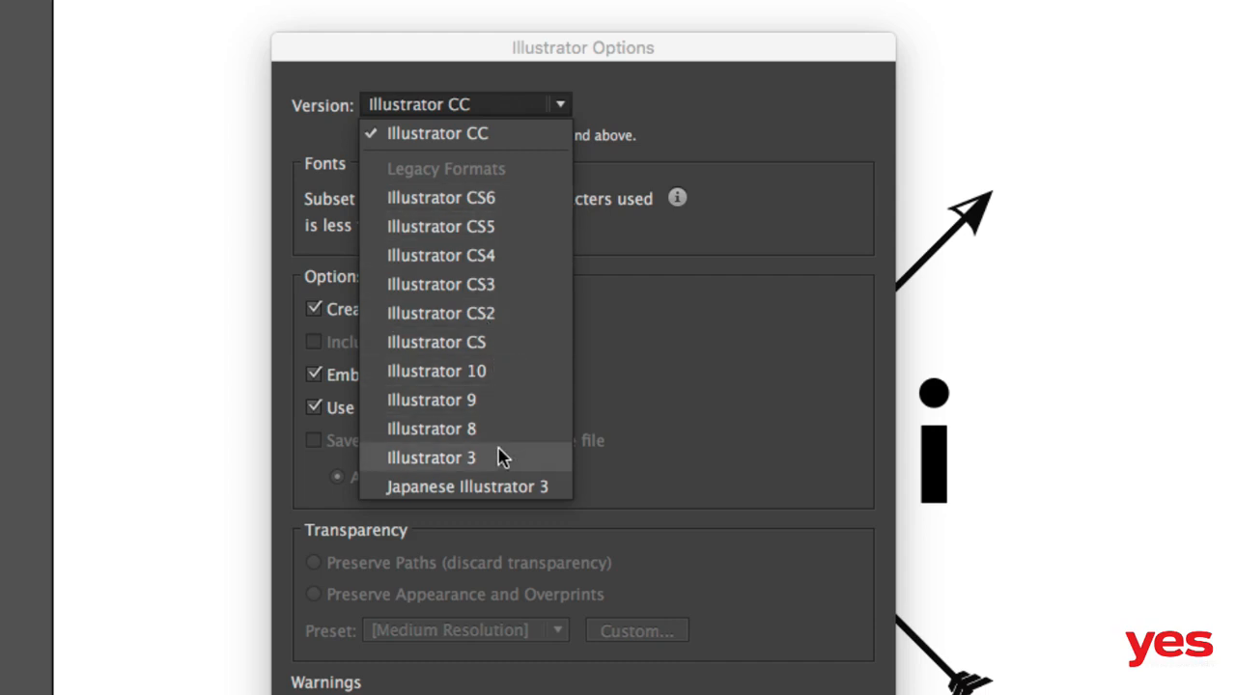
pyautogui.click(645, 118)
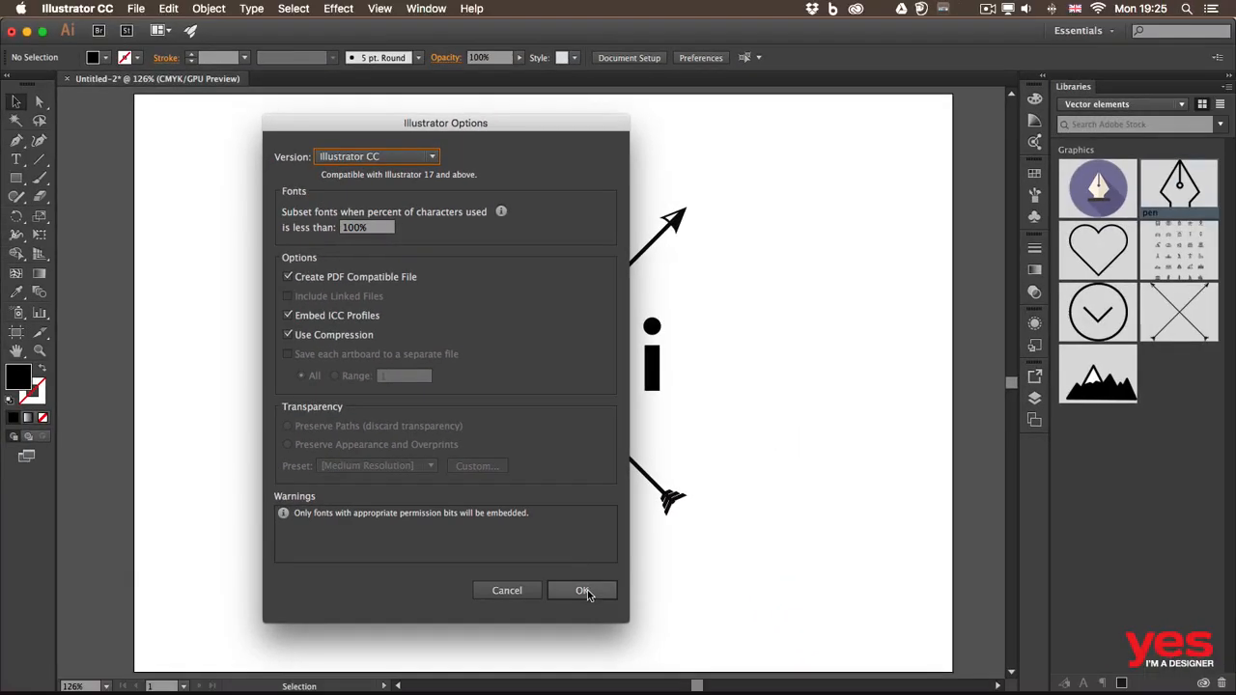
pyautogui.click(586, 592)
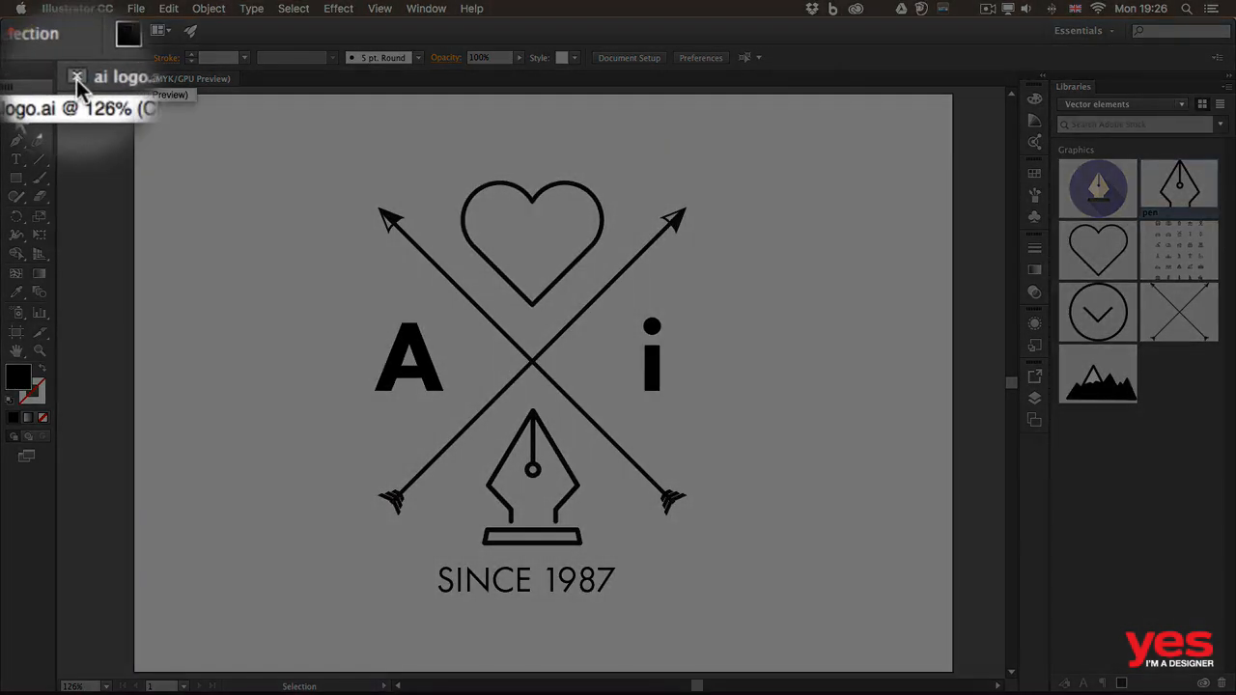
# Close the logo document and reopen "ai logo.ai" from the recent files.
pyautogui.click(76, 79)
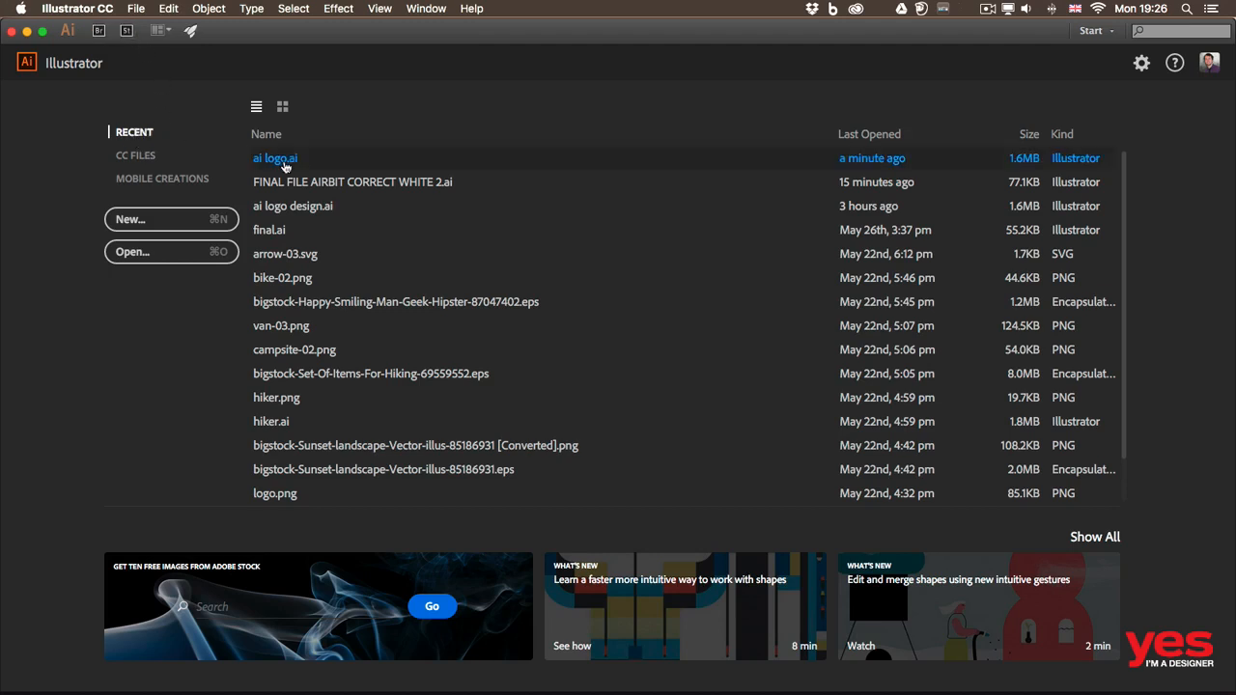
pyautogui.click(138, 9)
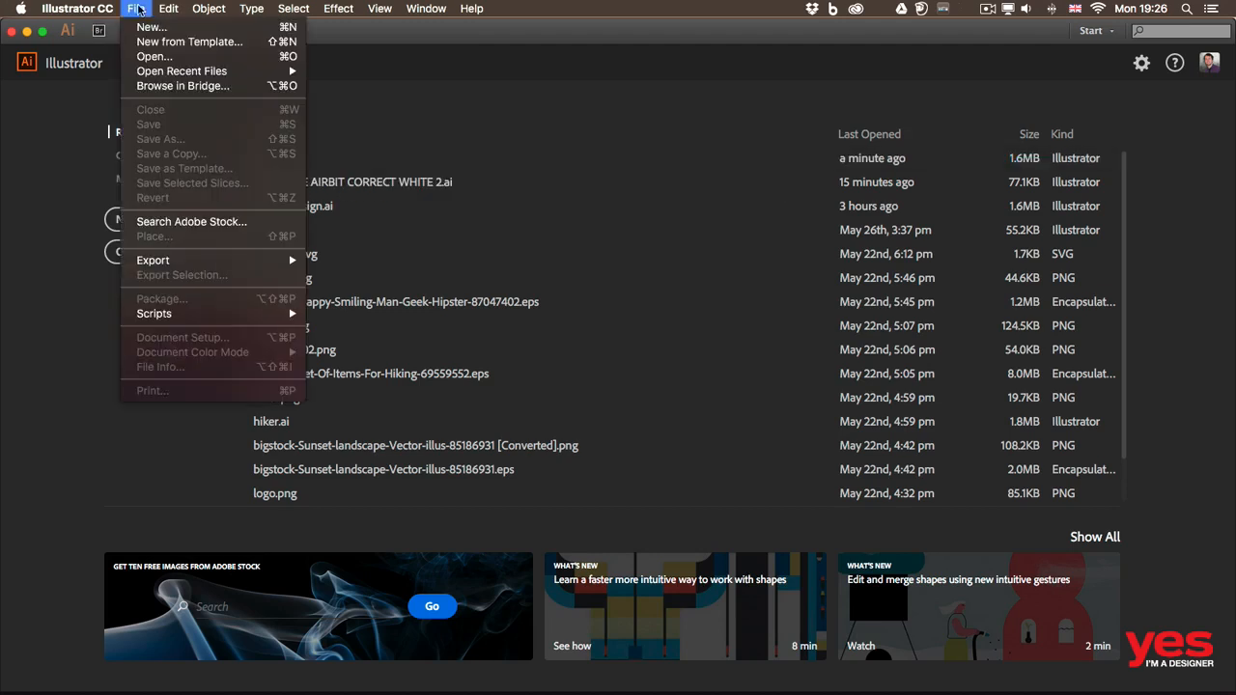
pyautogui.moveTo(190, 75)
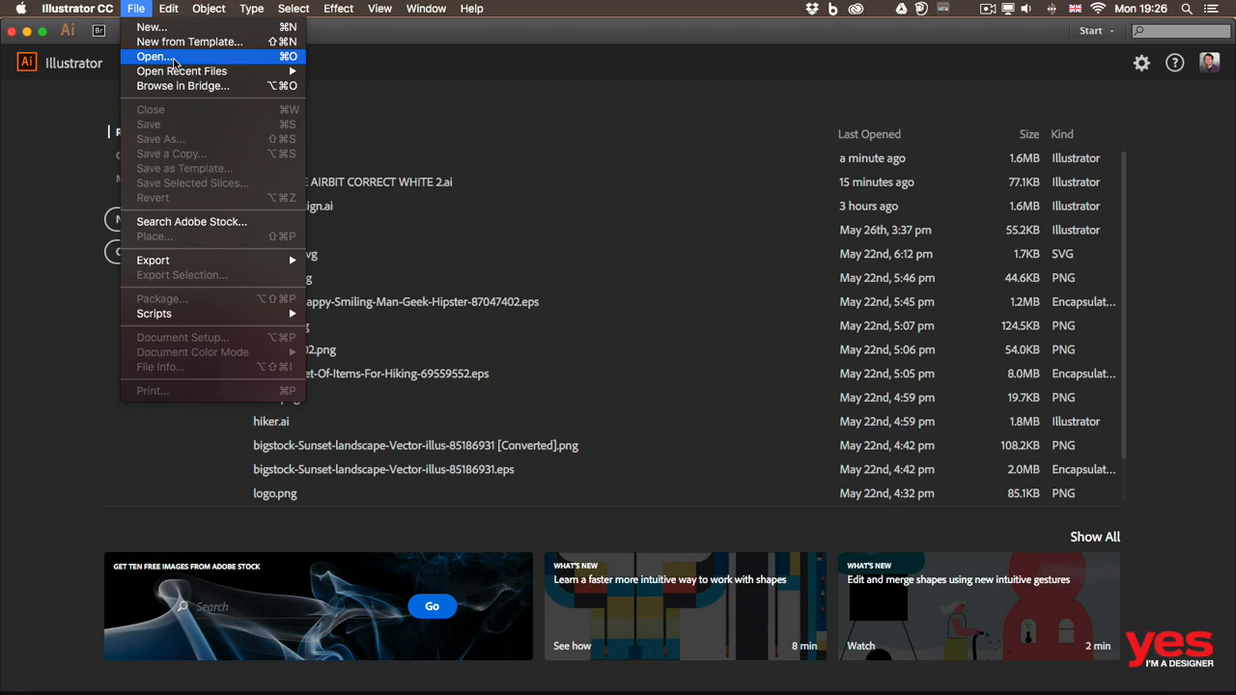
pyautogui.moveTo(246, 74)
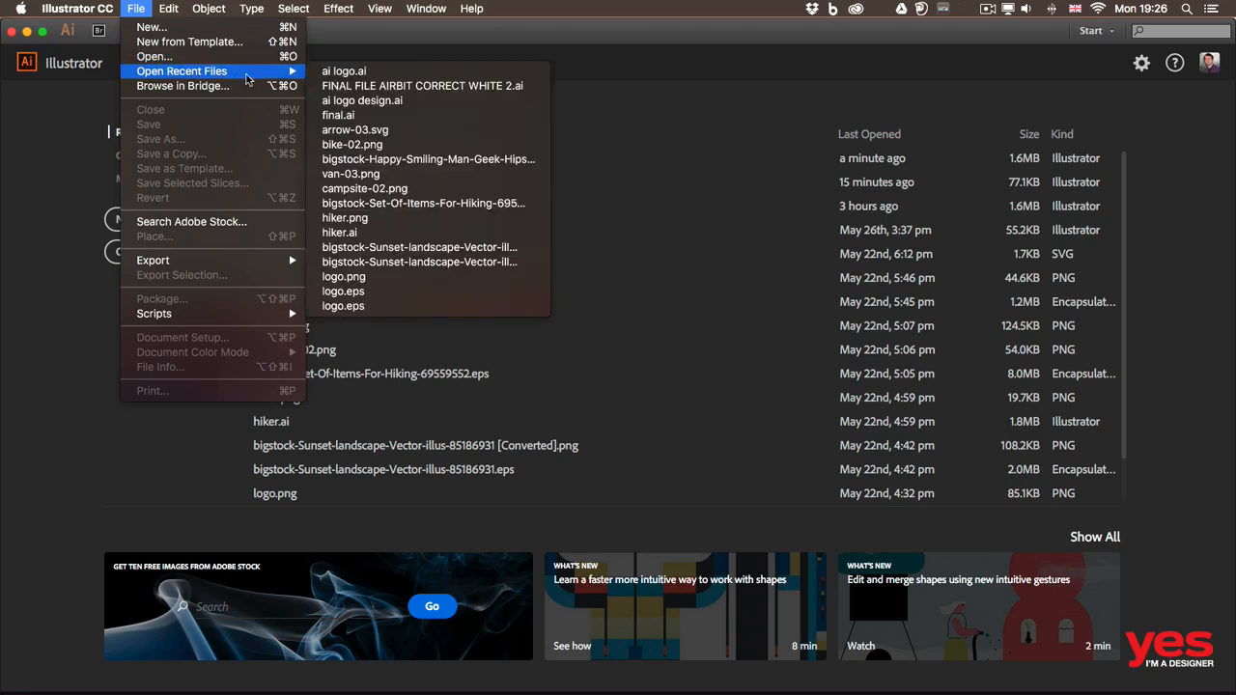
pyautogui.click(365, 78)
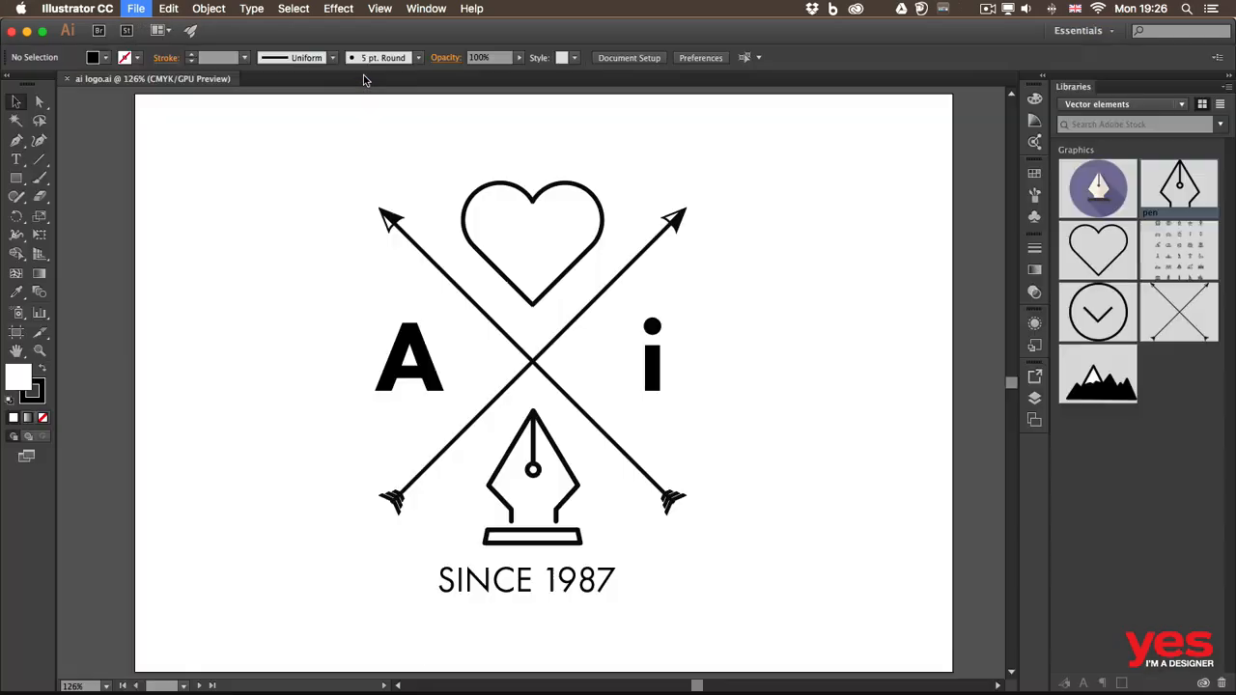